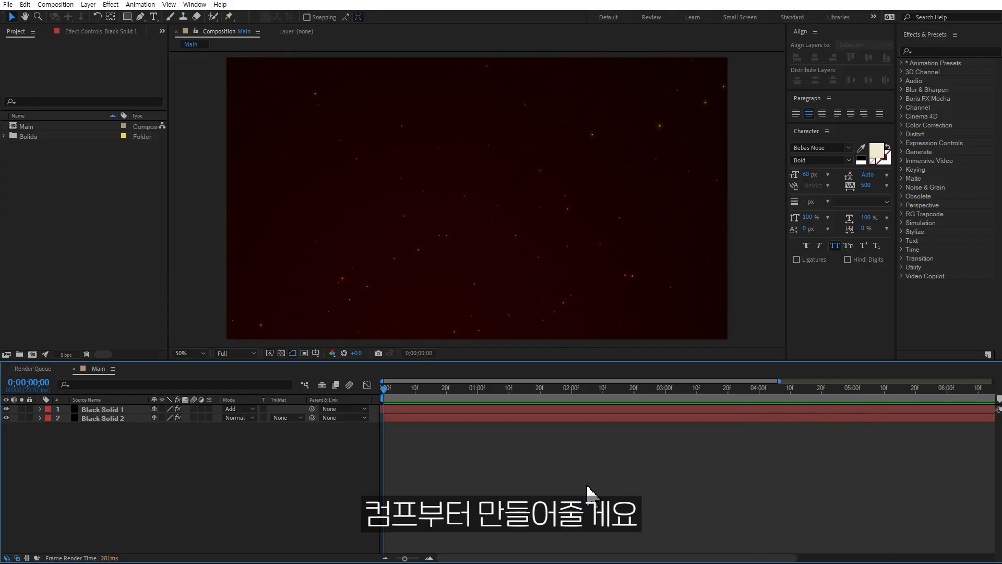
# Bring up the Project panel's new-item options after previewing the finished Main comp.
pyautogui.rightClick(76, 179)
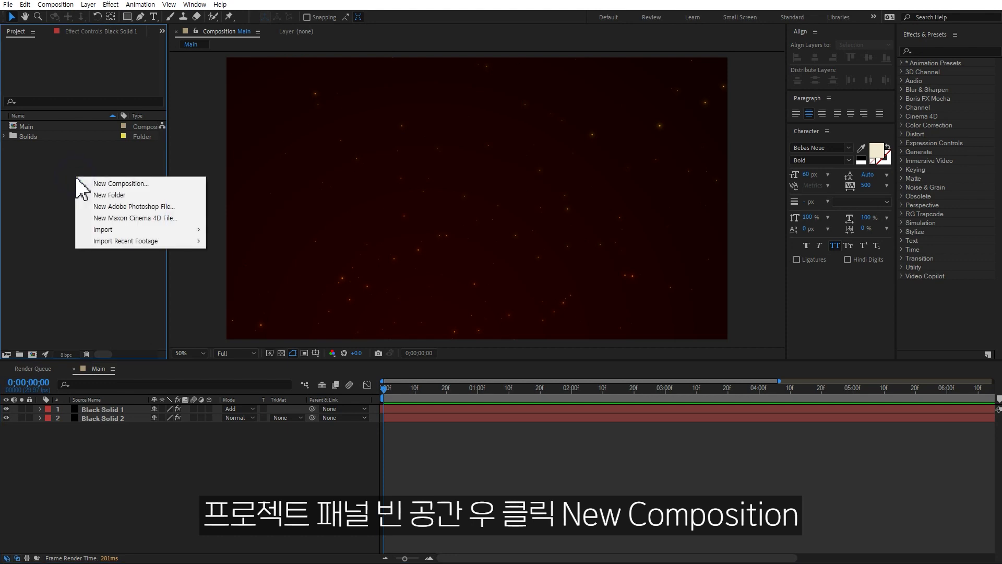
# Create Comp 1 with the HDTV 1080 29.97 preset and a 10-second duration.
pyautogui.click(90, 186)
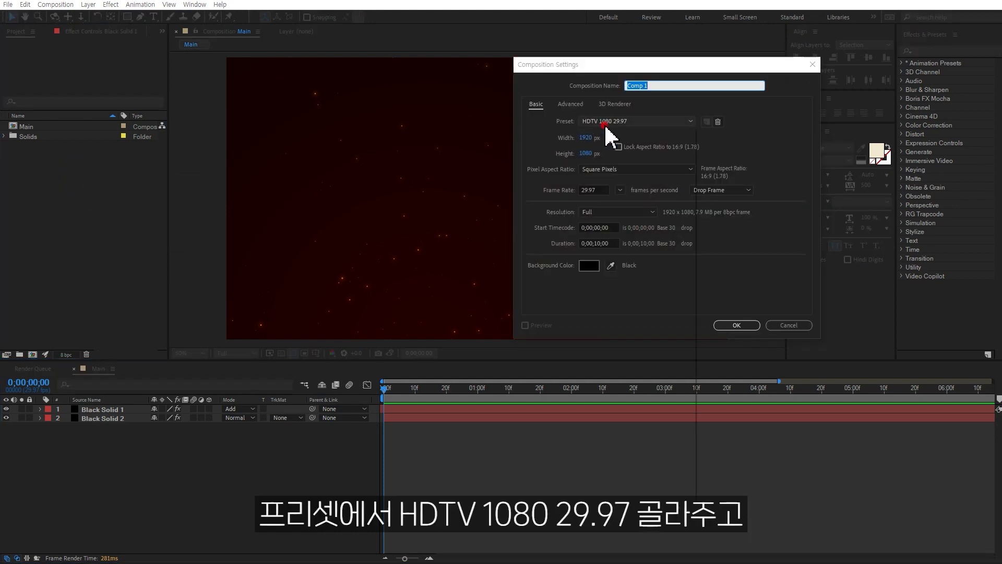
pyautogui.click(606, 122)
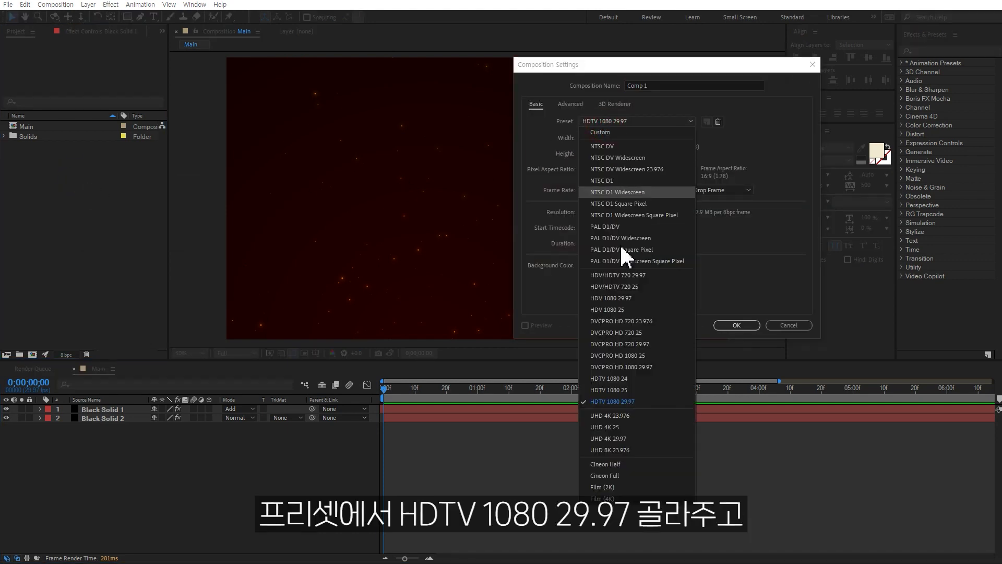
pyautogui.click(633, 405)
pyautogui.click(615, 243)
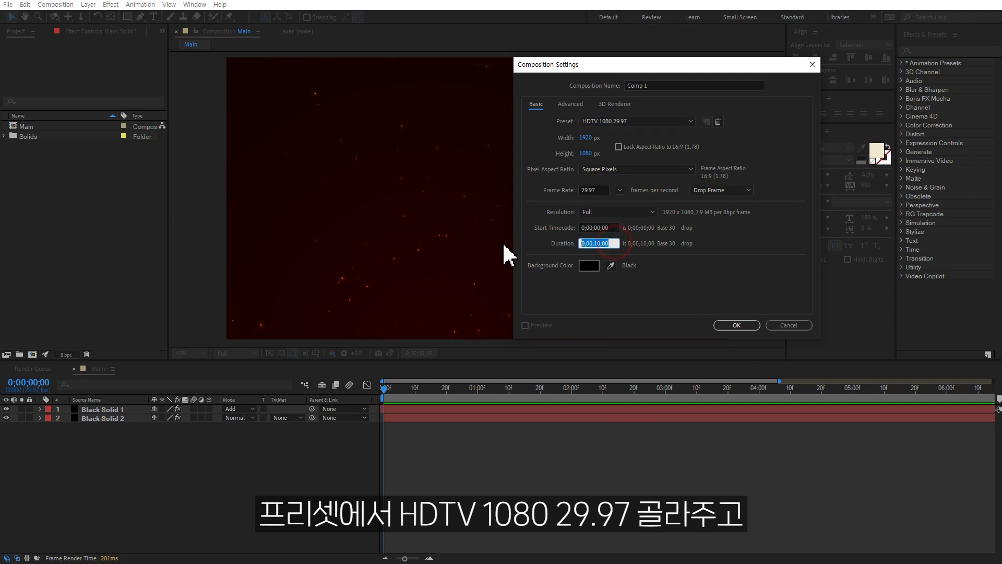
pyautogui.write('10.')
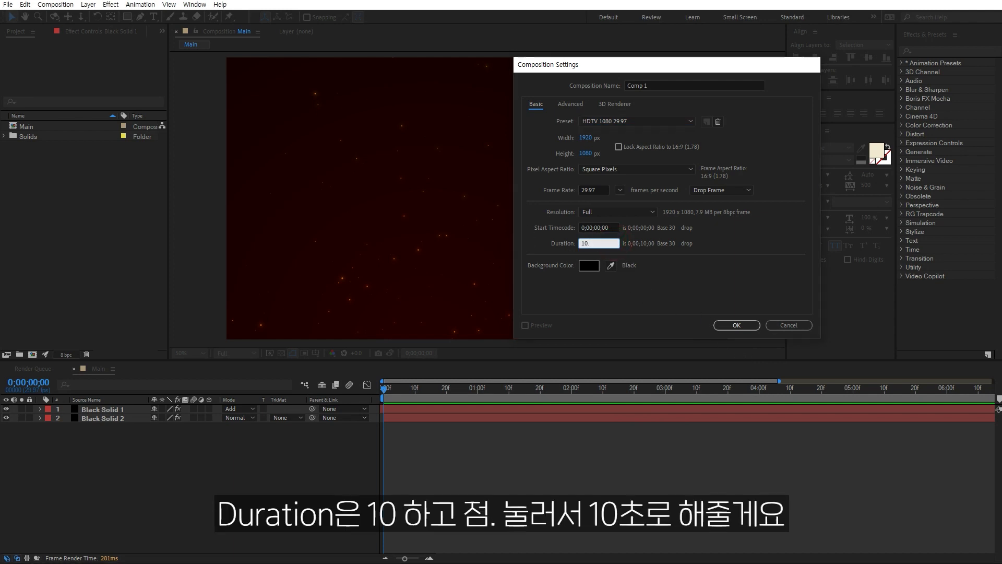
pyautogui.press('Return')
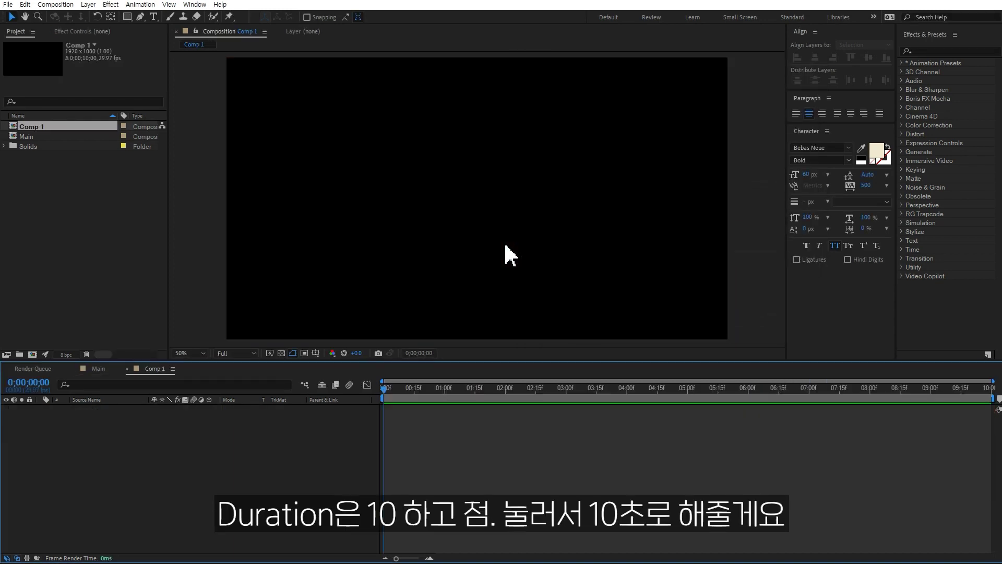
# Add a black solid layer, Black Solid 3, to Comp 1.
pyautogui.rightClick(221, 425)
pyautogui.moveTo(255, 430)
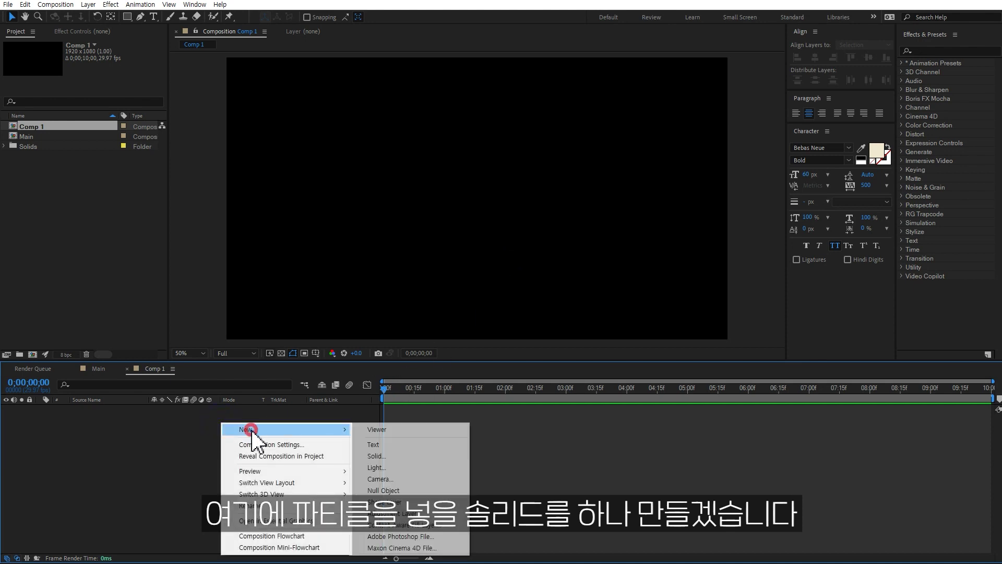
pyautogui.click(402, 455)
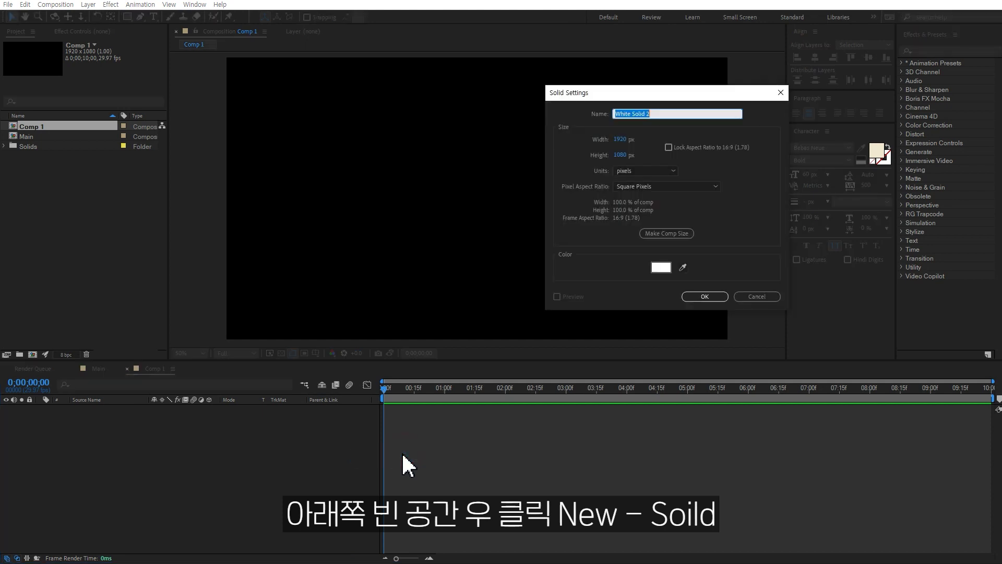
pyautogui.click(663, 268)
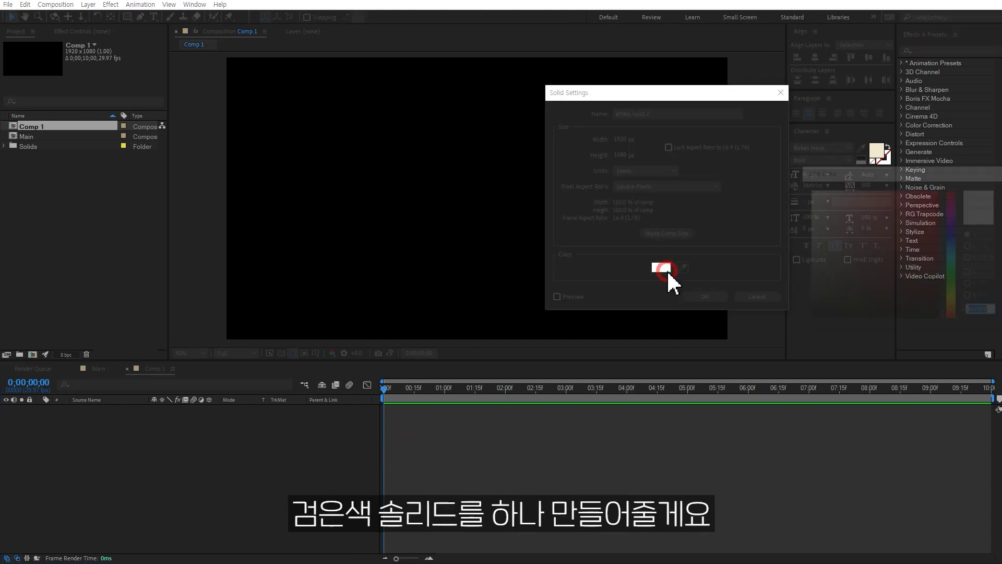
pyautogui.moveTo(821, 280); pyautogui.dragTo(767, 372)
pyautogui.moveTo(862, 178); pyautogui.dragTo(441, 178)
pyautogui.click(541, 193)
pyautogui.click(715, 296)
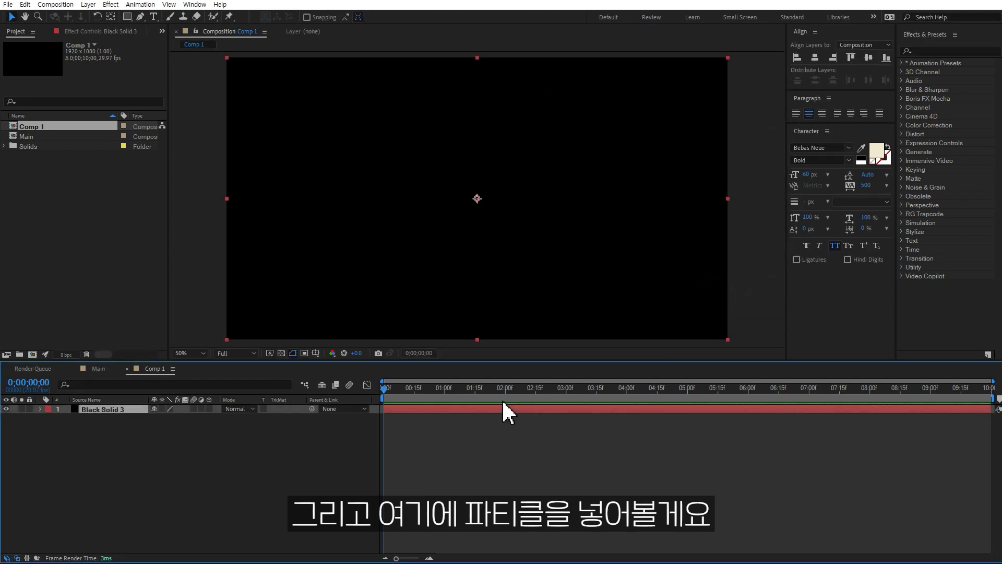
# Search 'parti', apply CC Particle World to Black Solid 3, and move to 0;00;03;29.
pyautogui.click(960, 51)
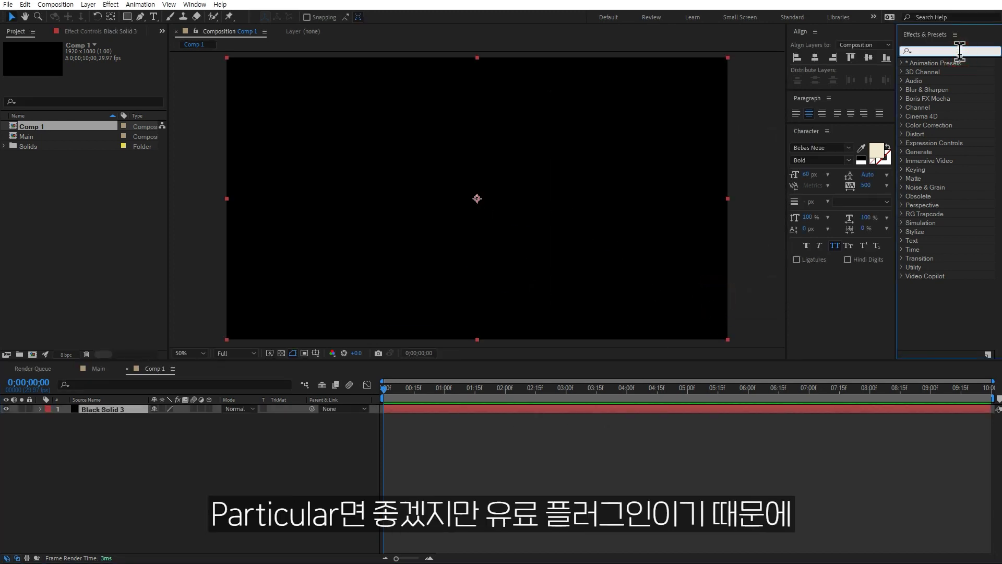
pyautogui.write('parti')
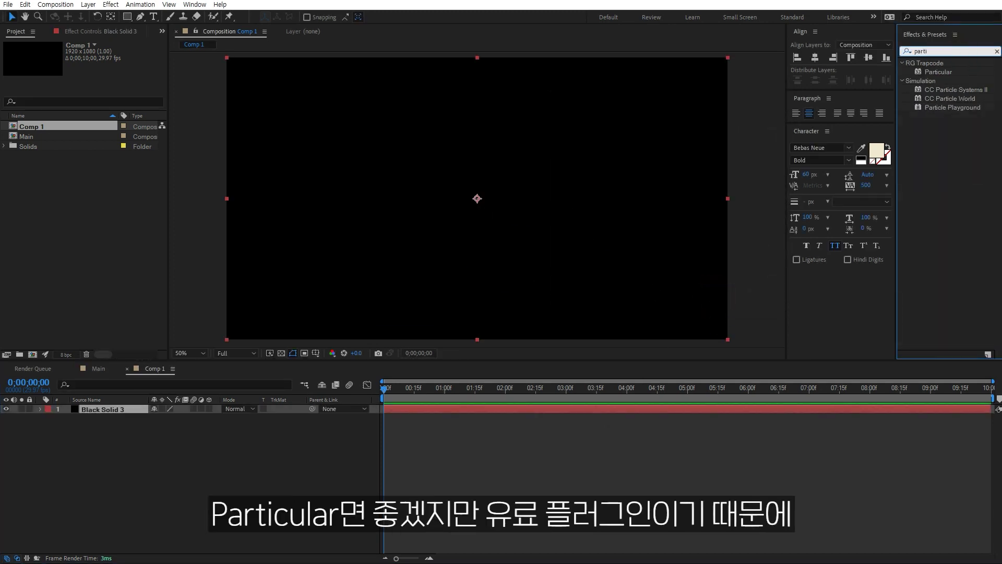
pyautogui.click(947, 90)
pyautogui.moveTo(947, 99)
pyautogui.mouseDown()
pyautogui.moveTo(585, 190)
pyautogui.moveTo(122, 410)
pyautogui.mouseUp()
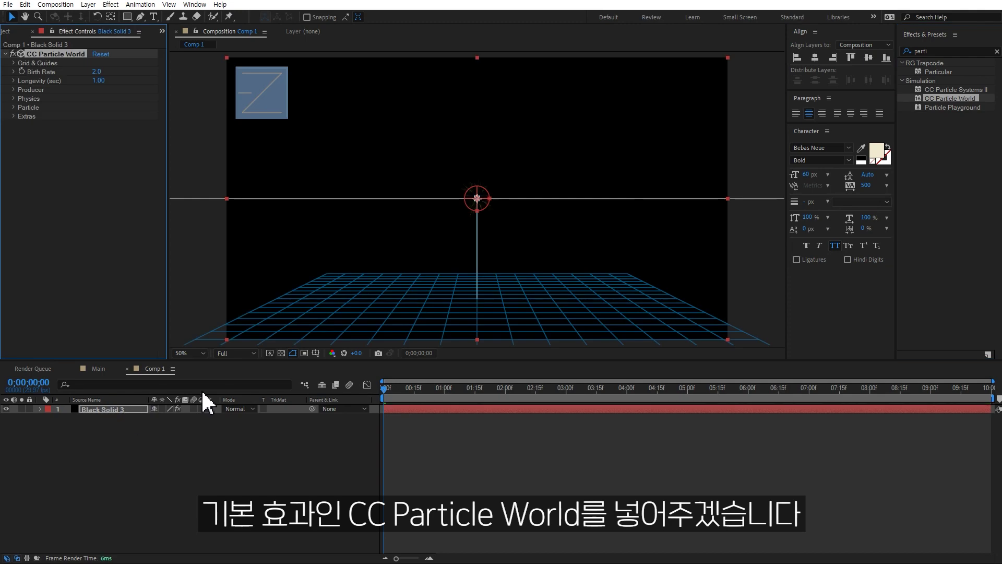
pyautogui.moveTo(390, 387); pyautogui.dragTo(626, 387)
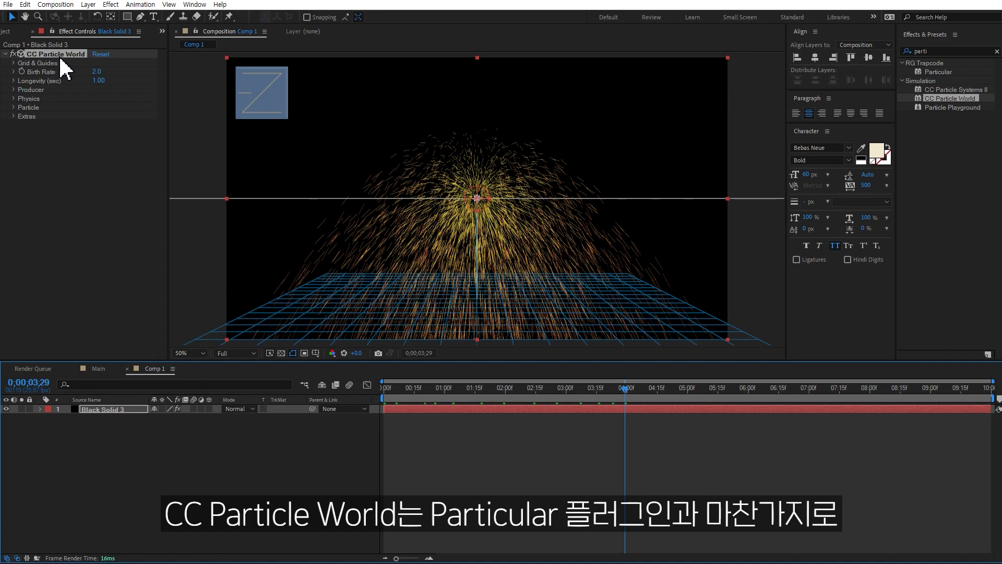
# Add a temporary camera, orbit around the particles, then delete Camera 1.
pyautogui.rightClick(150, 439)
pyautogui.moveTo(151, 381)
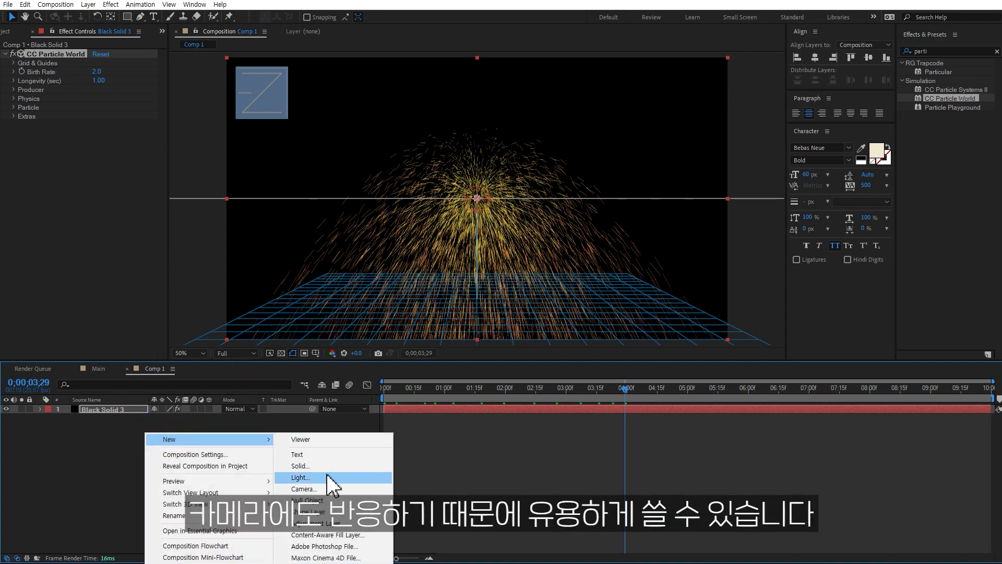
pyautogui.click(331, 416)
pyautogui.click(789, 317)
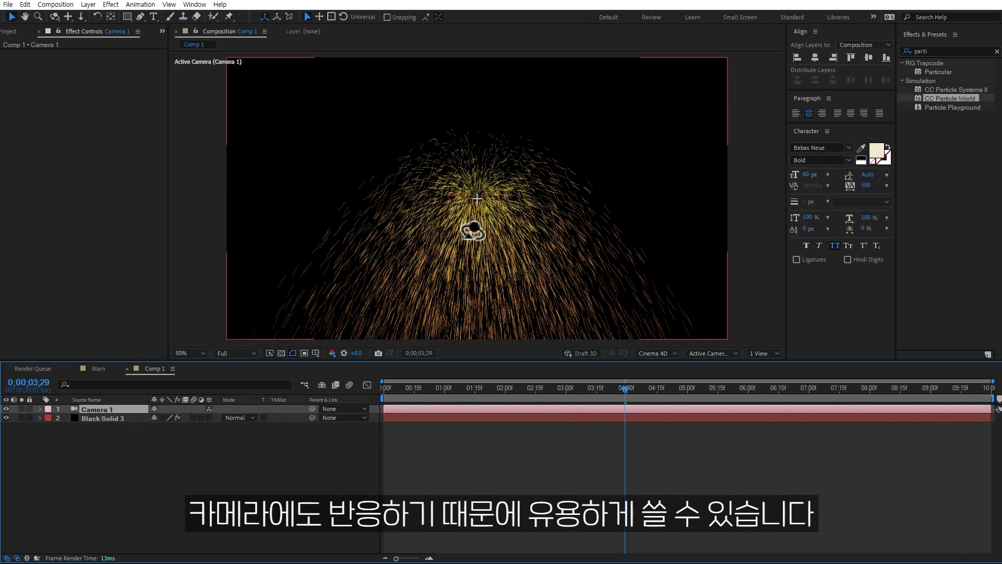
pyautogui.moveTo(509, 262); pyautogui.dragTo(504, 197)
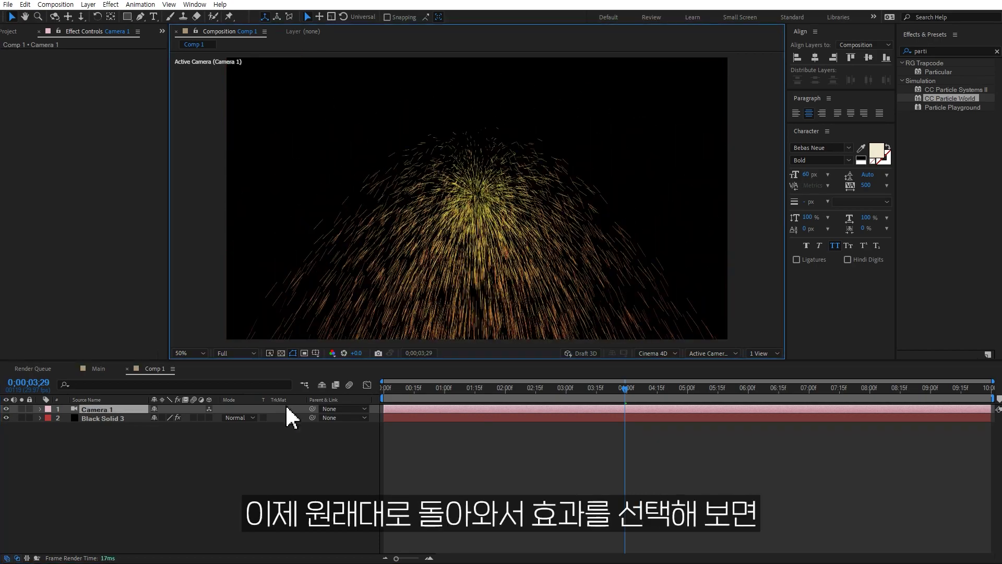
pyautogui.click(119, 409)
pyautogui.press('Delete')
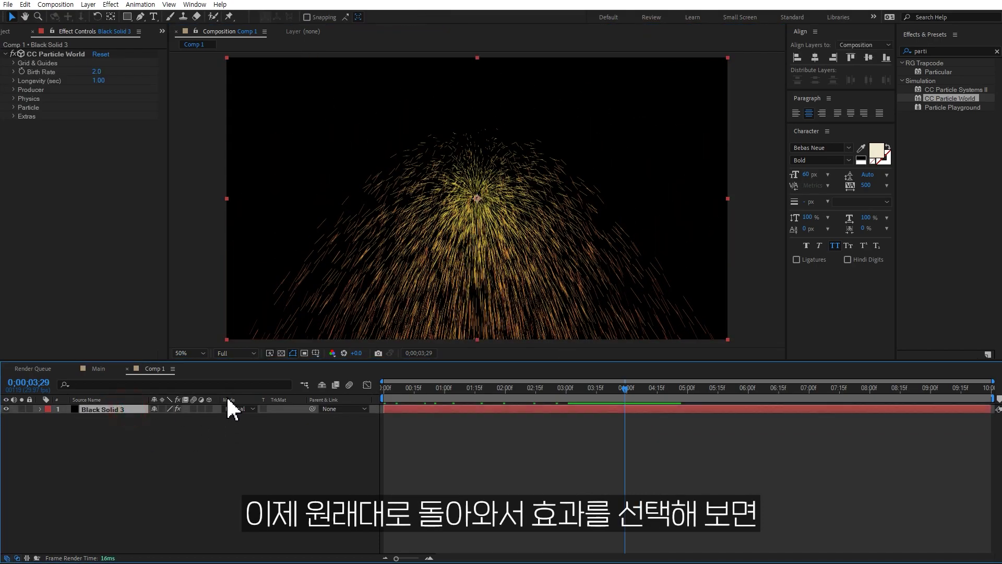
# Turn off CC Particle World's Position, Radius, Grid, Horizon and Axis Box guides.
pyautogui.click(53, 55)
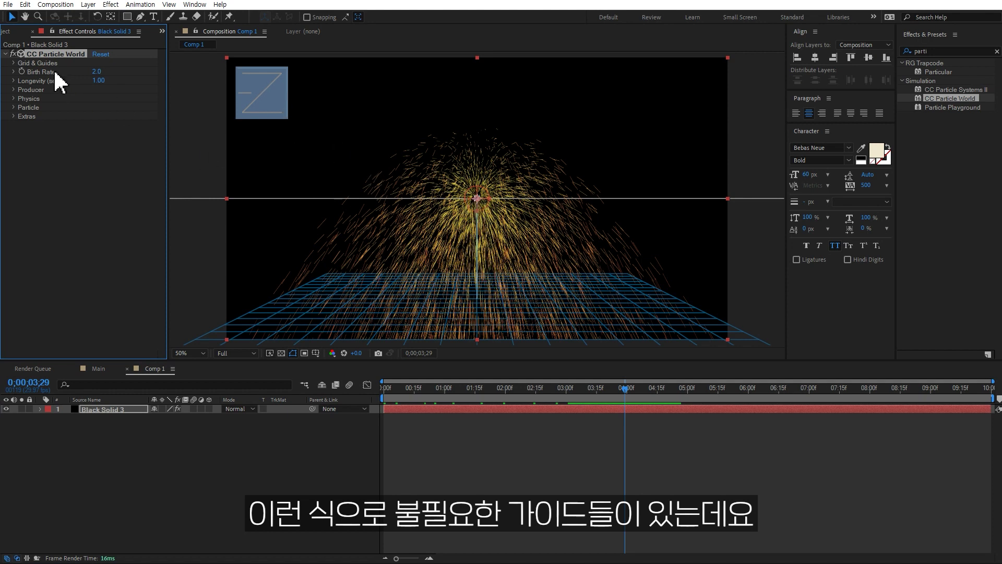
pyautogui.click(14, 63)
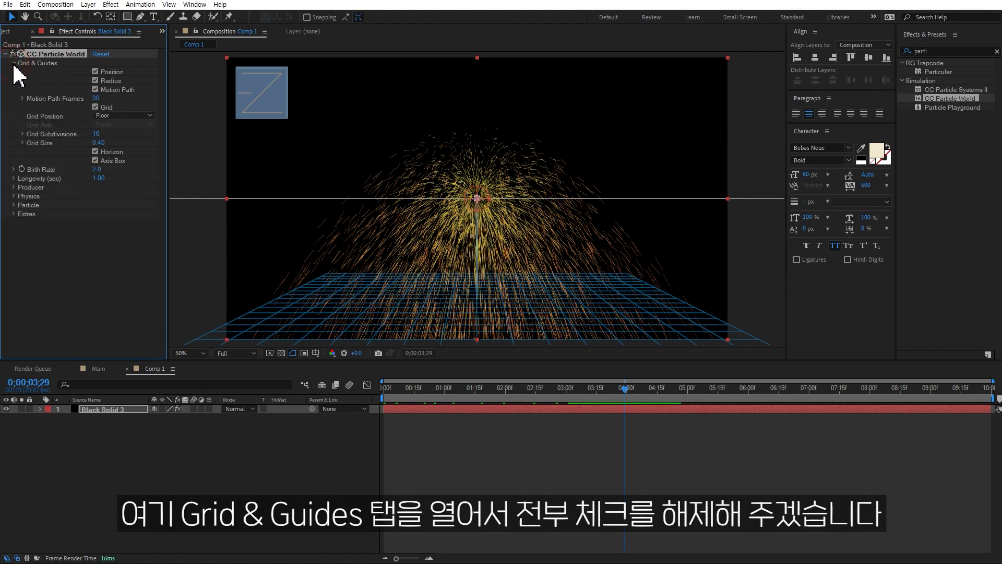
pyautogui.click(97, 72)
pyautogui.click(96, 80)
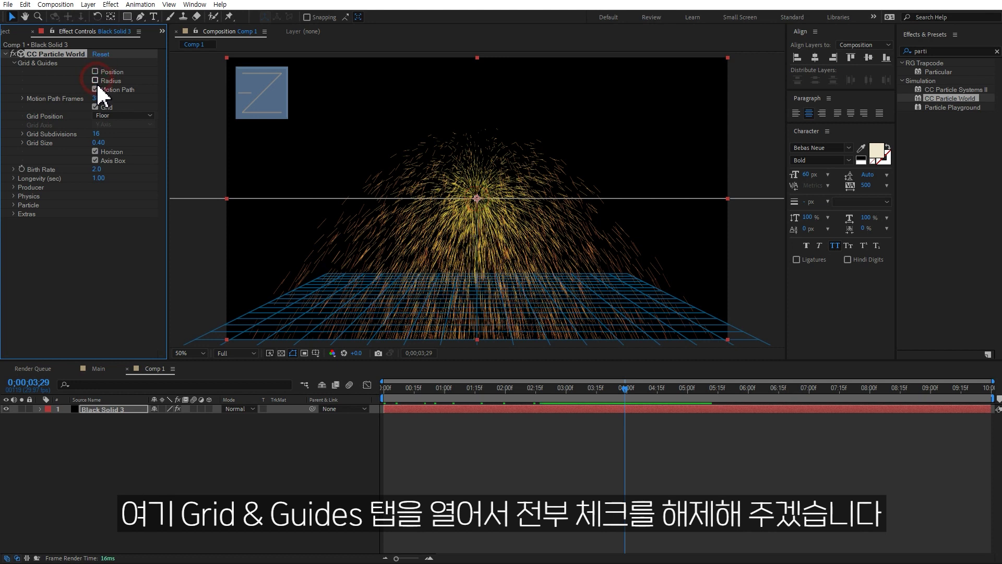
pyautogui.click(95, 107)
pyautogui.click(95, 152)
pyautogui.click(95, 160)
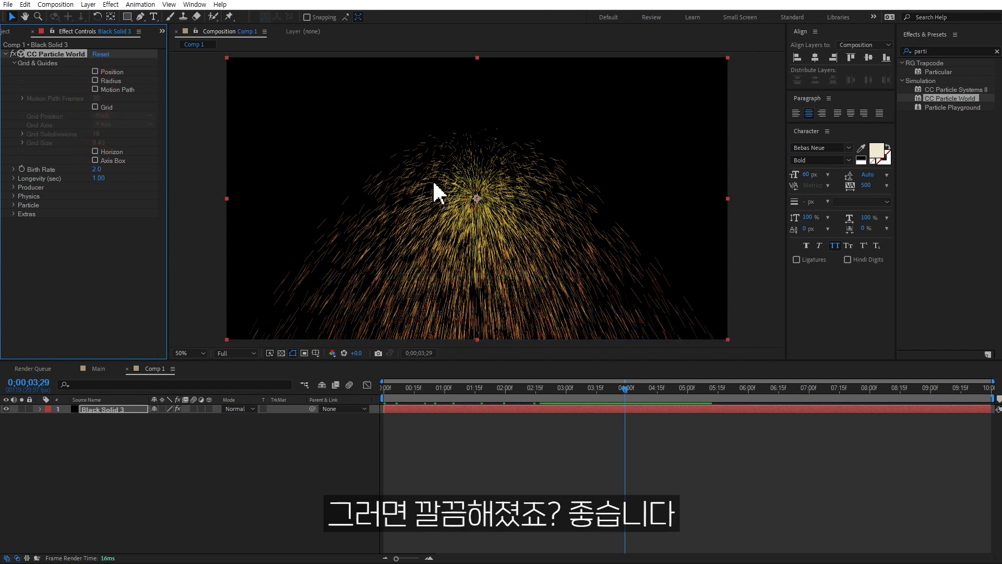
# Collapse Grid & Guides and set Birth Rate to 0.7.
pyautogui.click(14, 63)
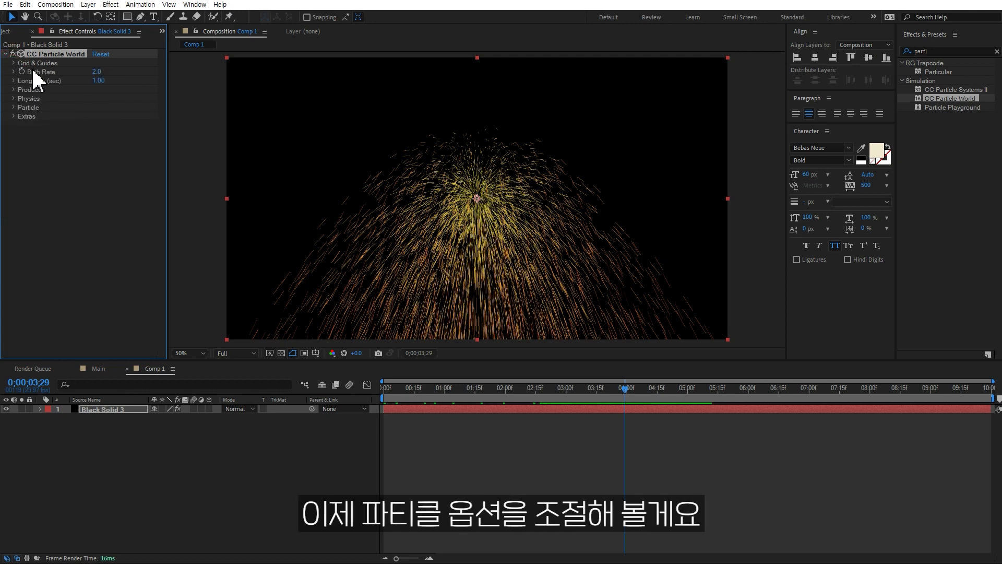
pyautogui.moveTo(99, 73)
pyautogui.mouseDown()
pyautogui.moveTo(131, 71)
pyautogui.moveTo(99, 86)
pyautogui.mouseUp()
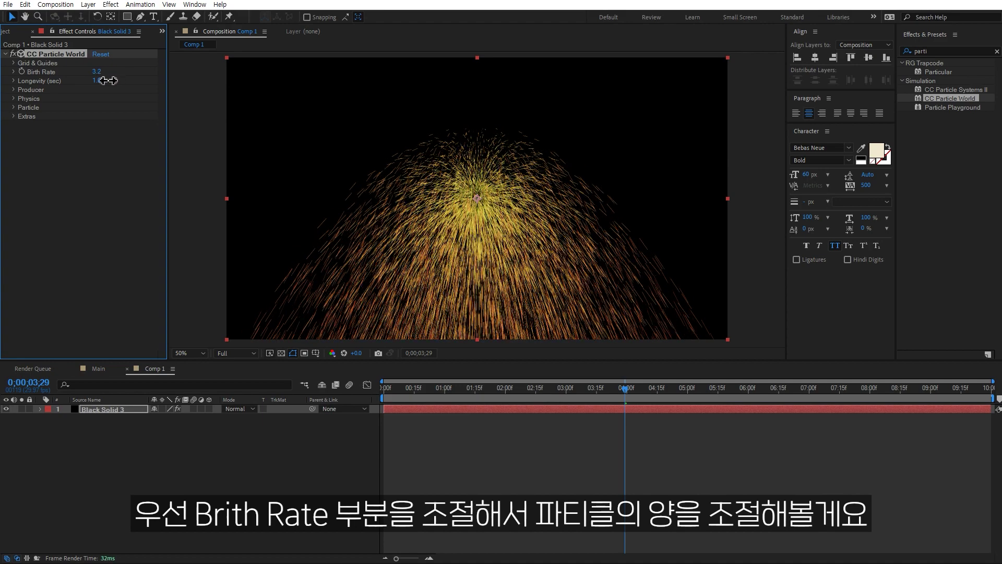
pyautogui.moveTo(99, 87); pyautogui.dragTo(101, 86)
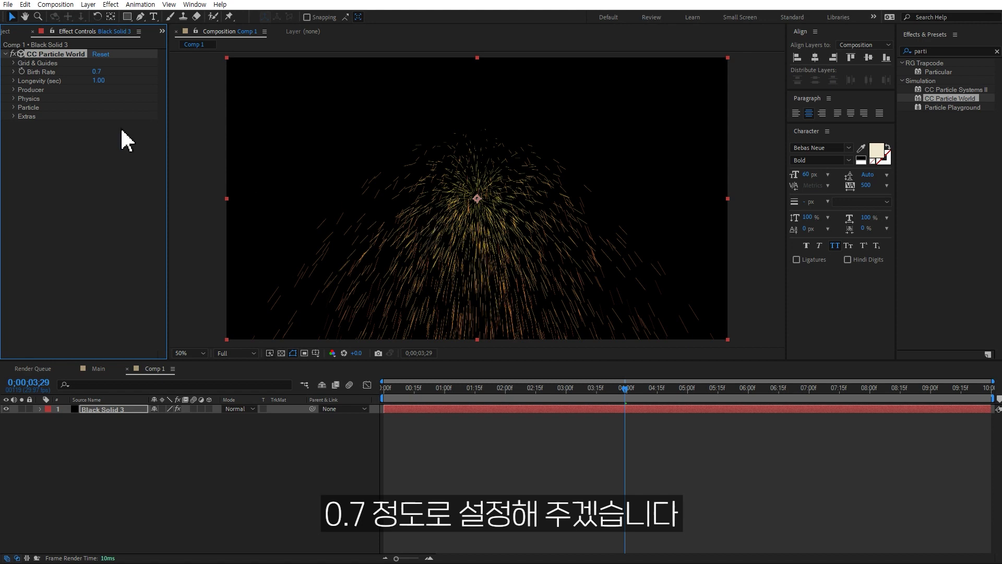
# Reposition the Producer emitter and set Radius X 0.665, Radius Y 0, Radius Z 0.410.
pyautogui.click(13, 89)
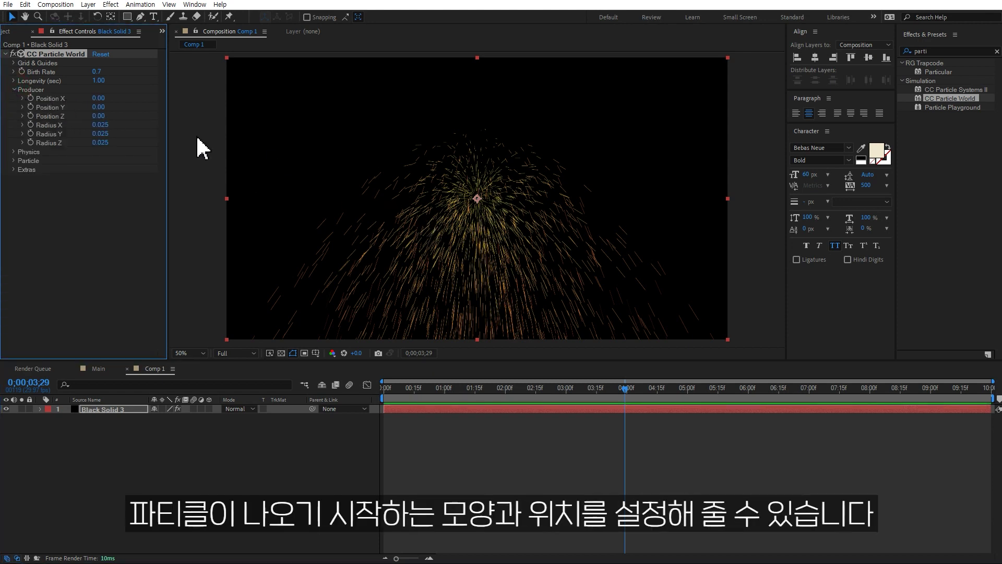
pyautogui.moveTo(112, 98); pyautogui.dragTo(96, 100)
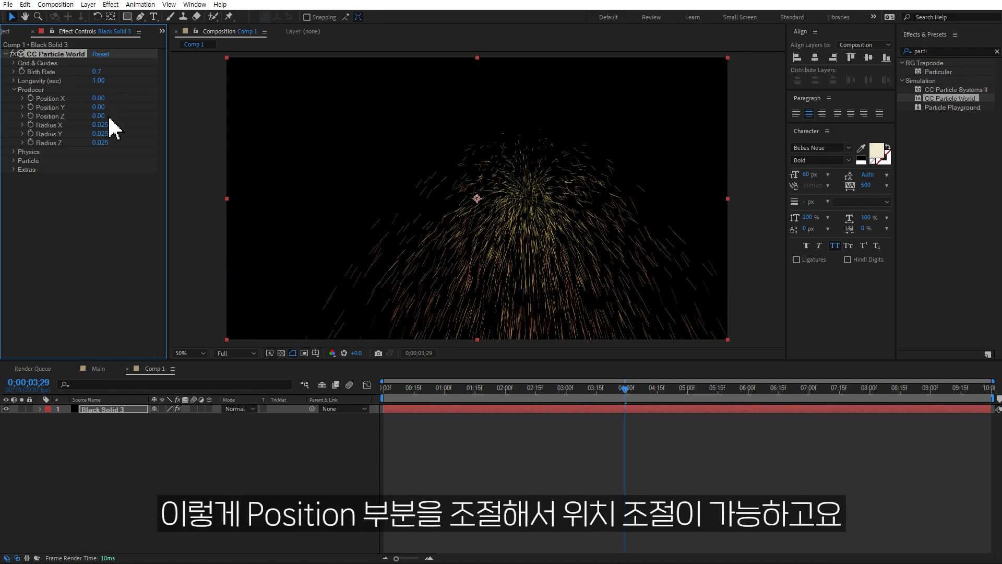
pyautogui.moveTo(98, 107)
pyautogui.mouseDown()
pyautogui.moveTo(89, 107)
pyautogui.moveTo(100, 108)
pyautogui.mouseUp()
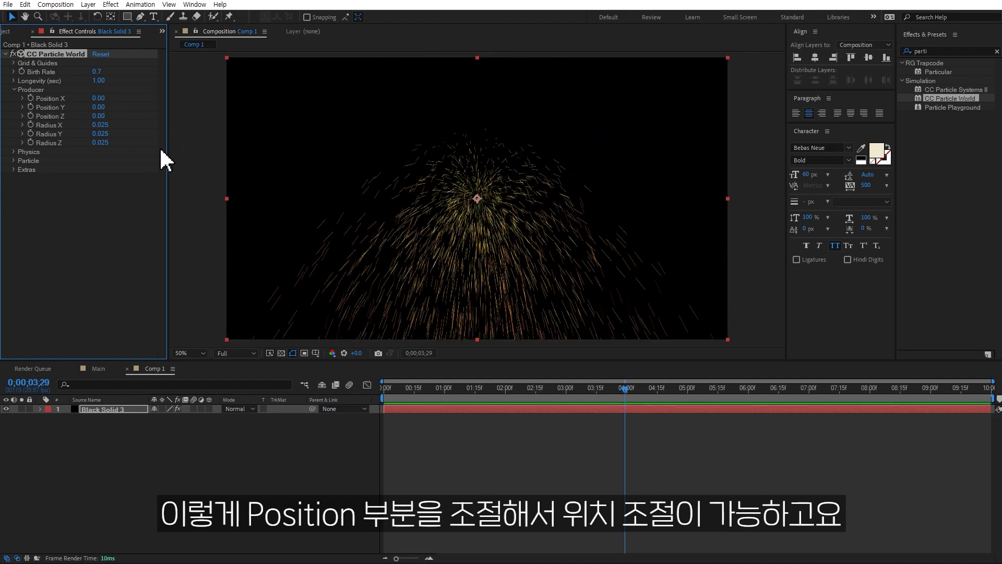
pyautogui.moveTo(99, 124); pyautogui.dragTo(111, 122)
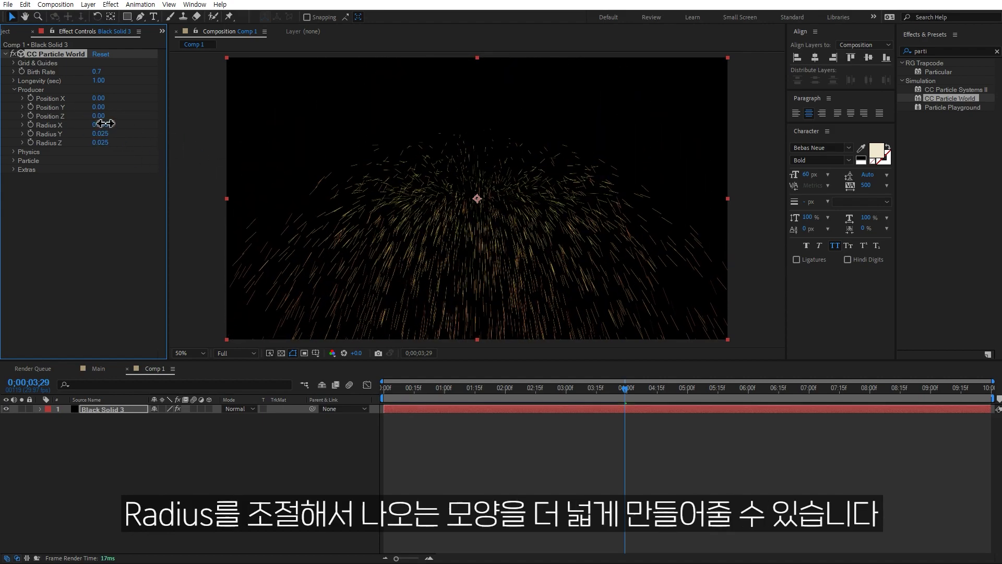
pyautogui.moveTo(111, 122); pyautogui.dragTo(112, 122)
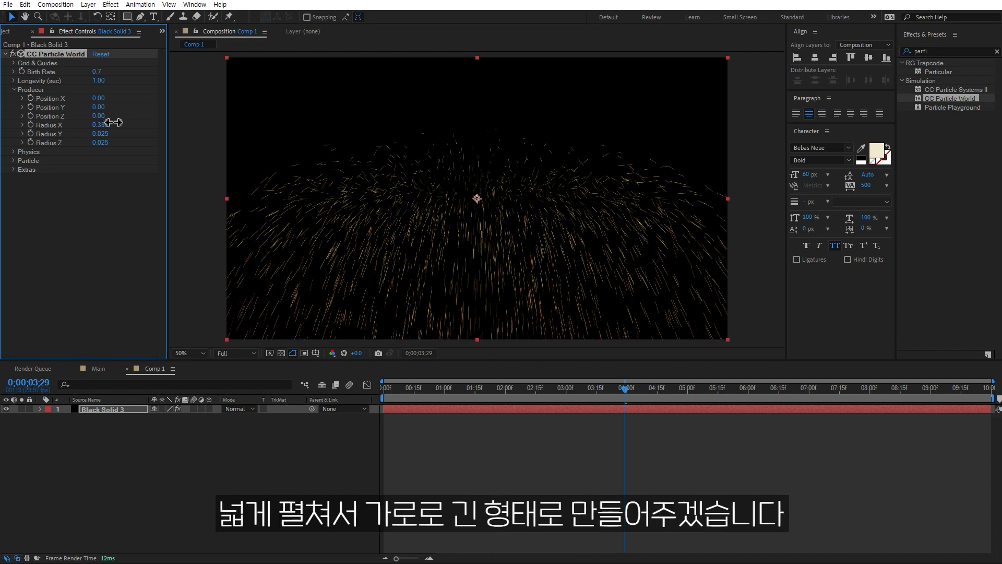
pyautogui.moveTo(112, 123); pyautogui.dragTo(128, 122)
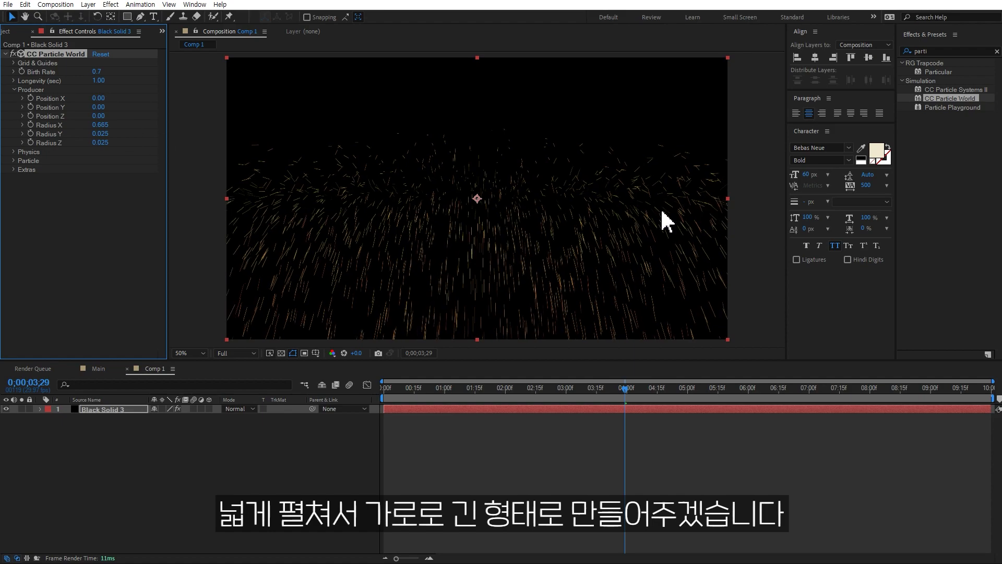
pyautogui.moveTo(105, 136); pyautogui.dragTo(88, 137)
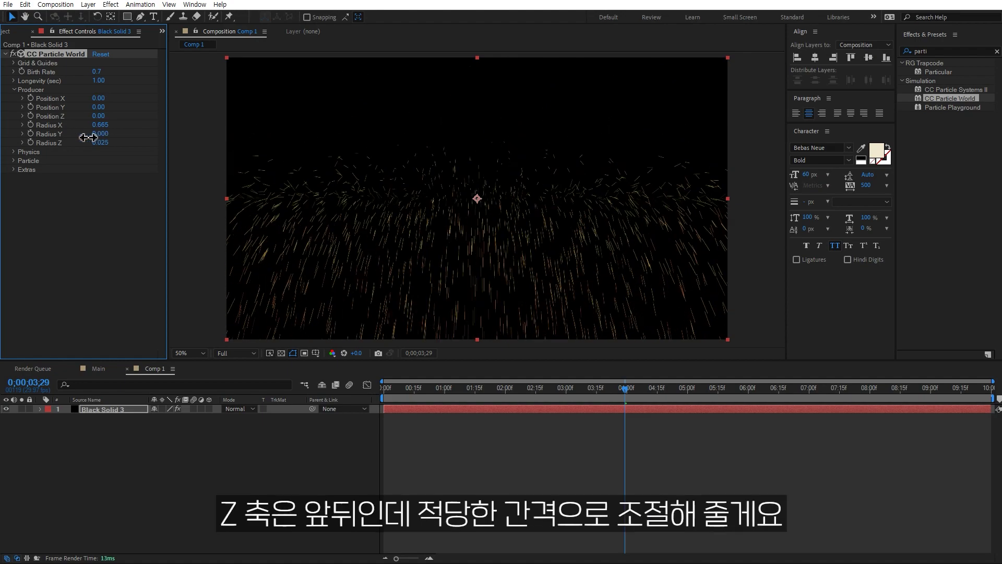
pyautogui.moveTo(100, 145); pyautogui.dragTo(80, 145)
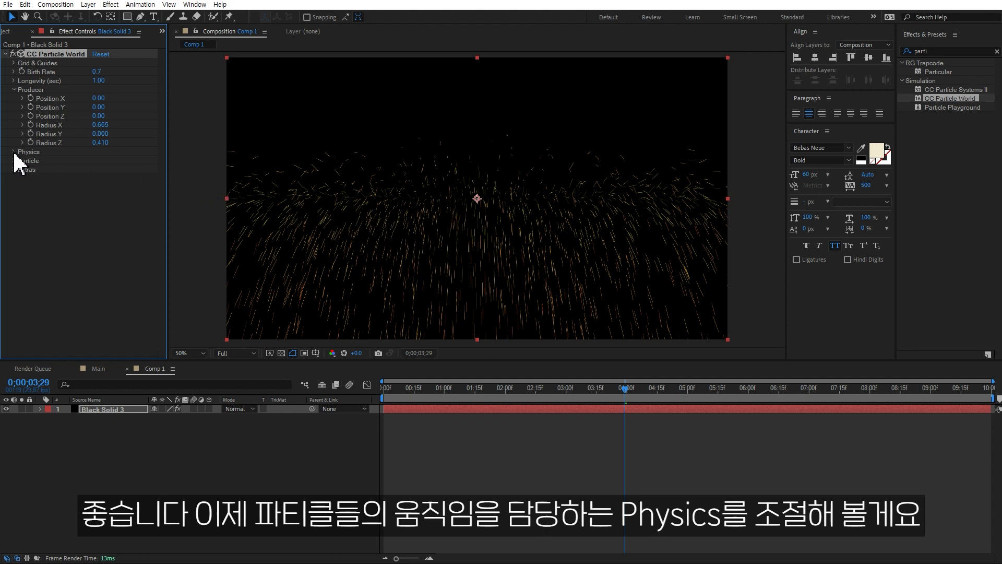
# Change the Physics Animation from Explosive to Vortex and scrub to preview the swirl.
pyautogui.click(14, 90)
pyautogui.click(13, 99)
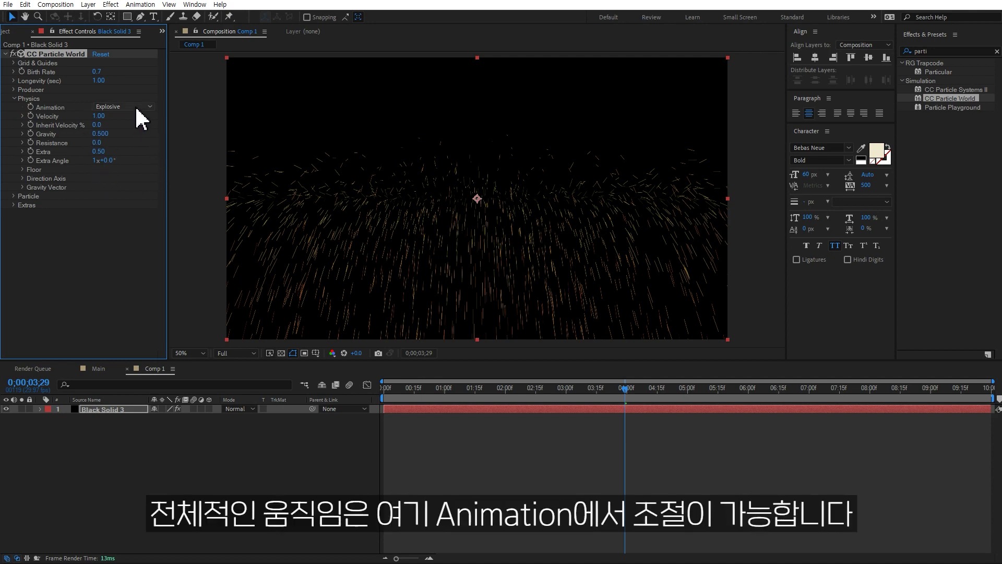
pyautogui.moveTo(449, 393); pyautogui.dragTo(531, 397)
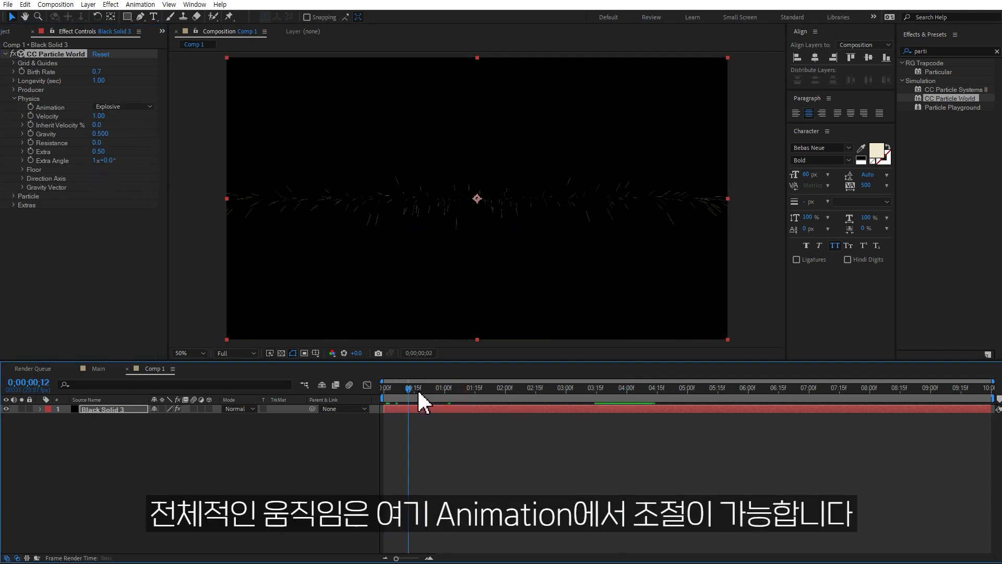
pyautogui.click(140, 106)
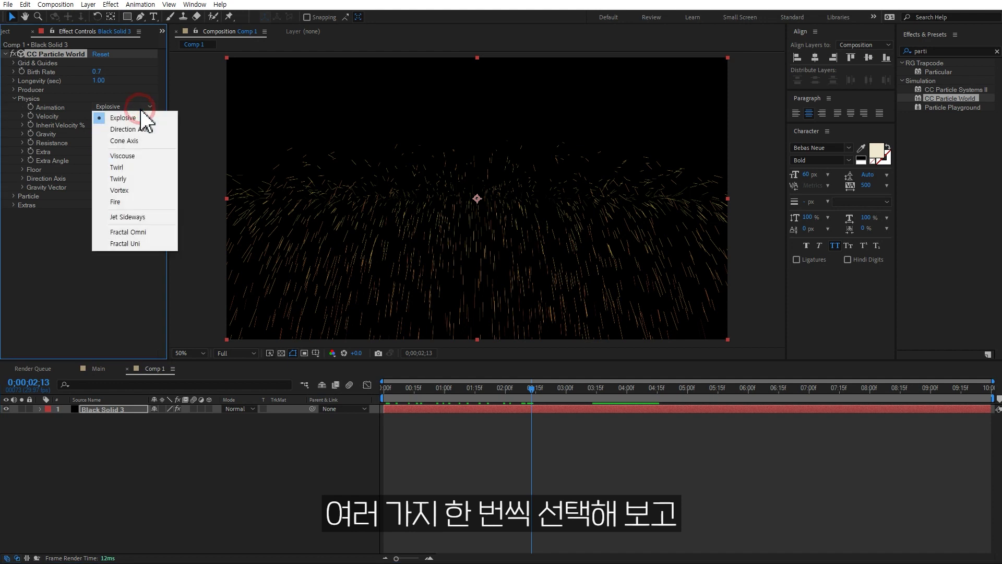
pyautogui.click(122, 191)
pyautogui.moveTo(435, 390); pyautogui.dragTo(466, 398)
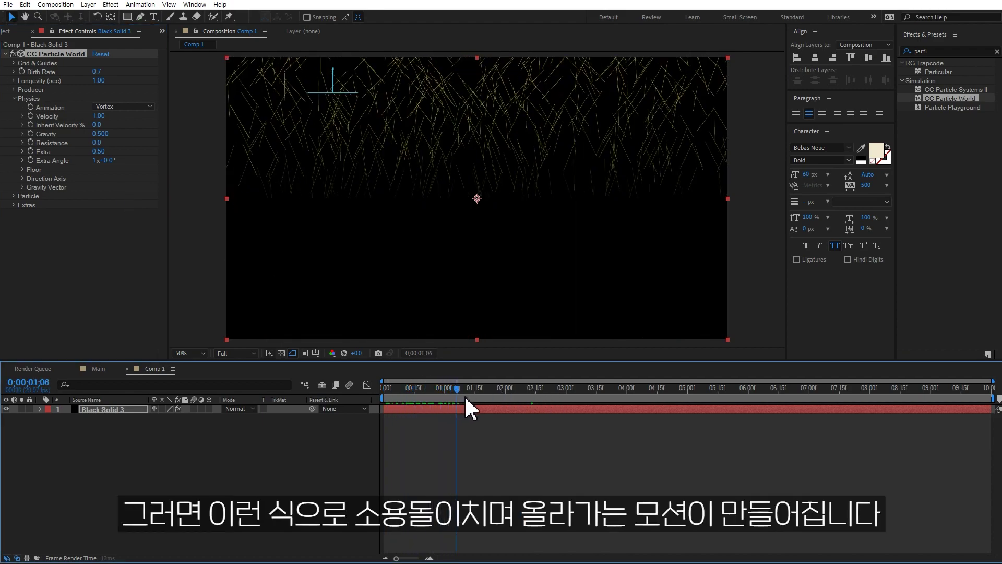
pyautogui.moveTo(466, 398); pyautogui.dragTo(491, 398)
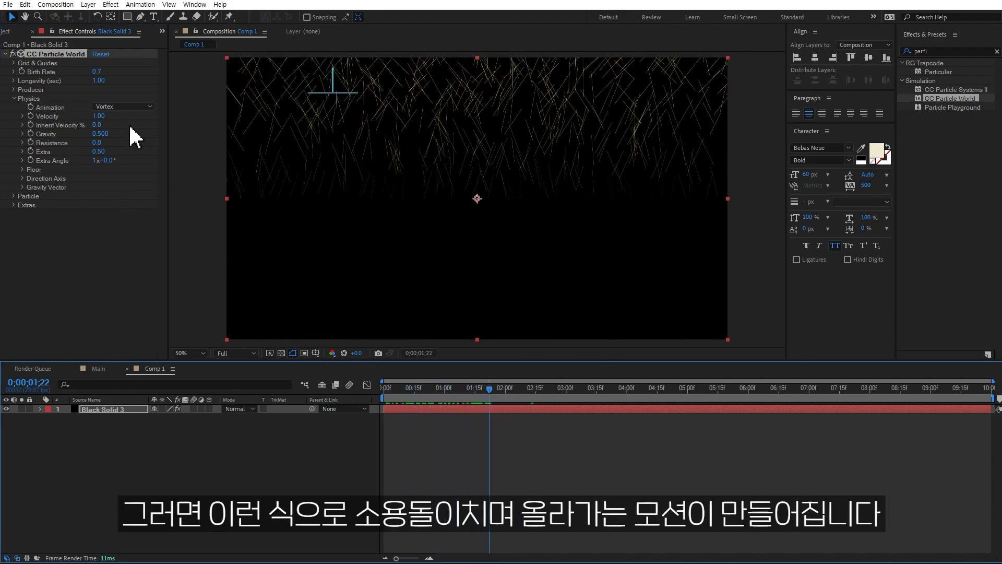
pyautogui.click(14, 90)
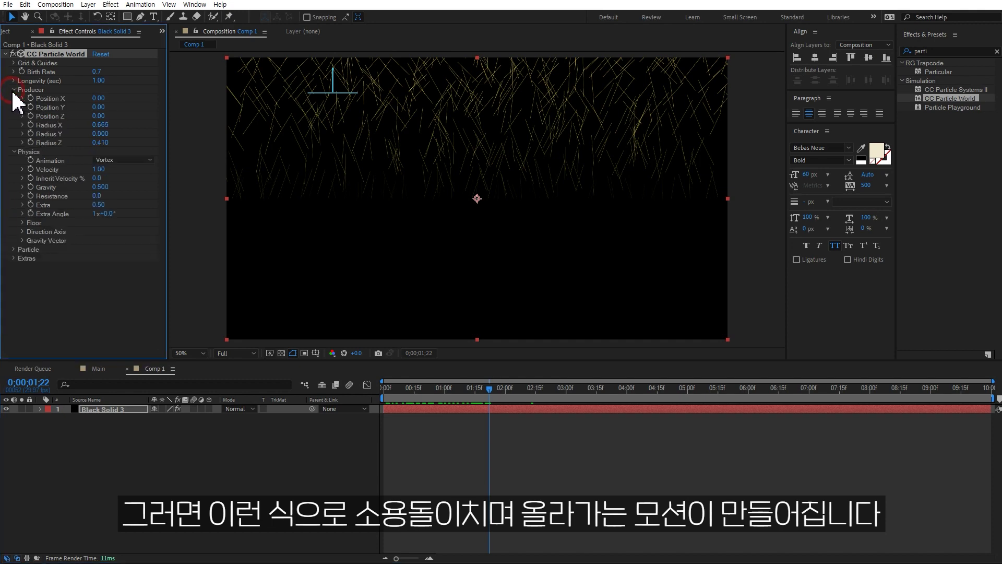
# Set the Producer Position Y to 0.34 and Gravity to 0.
pyautogui.moveTo(97, 105); pyautogui.dragTo(115, 105)
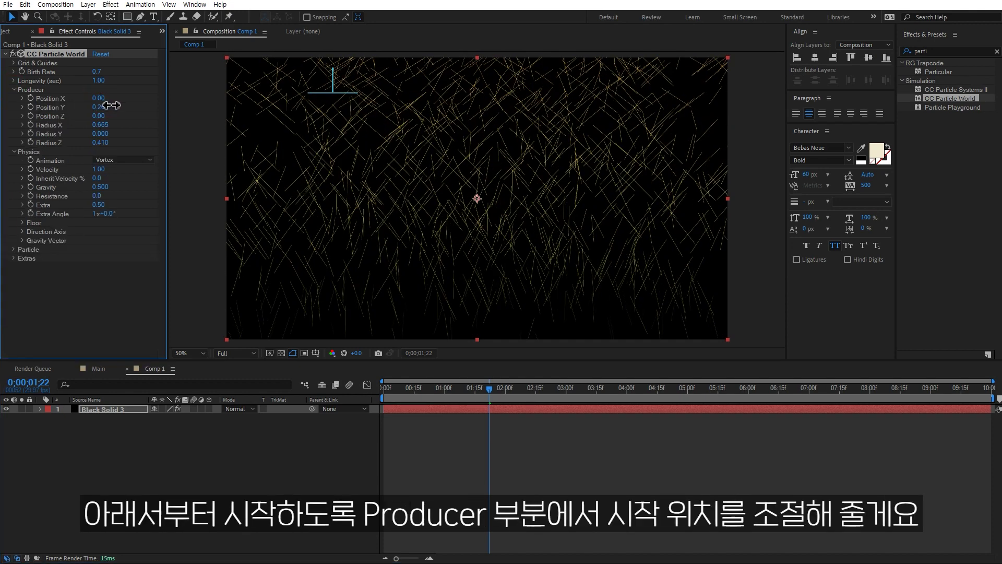
pyautogui.moveTo(398, 388); pyautogui.dragTo(468, 394)
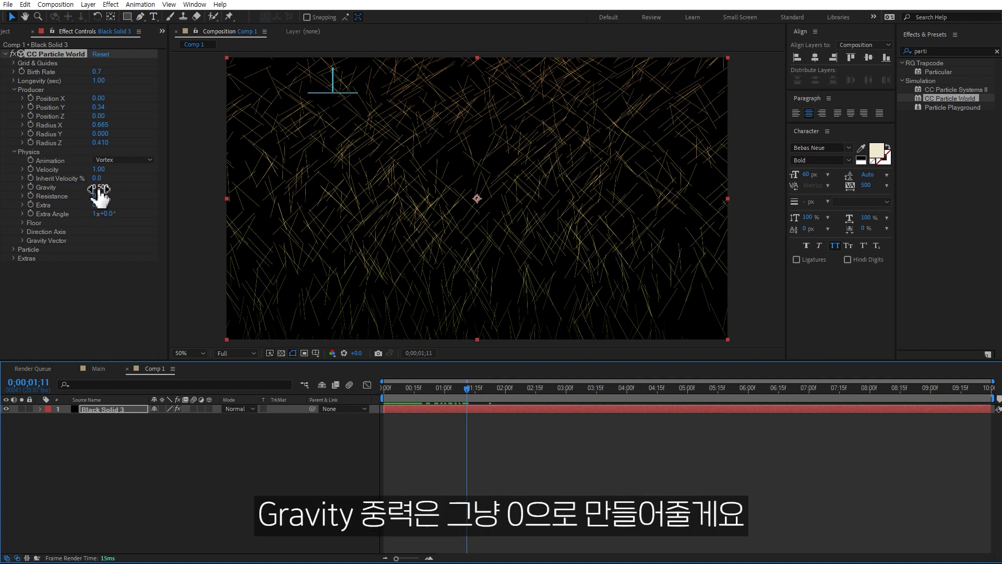
pyautogui.click(97, 187)
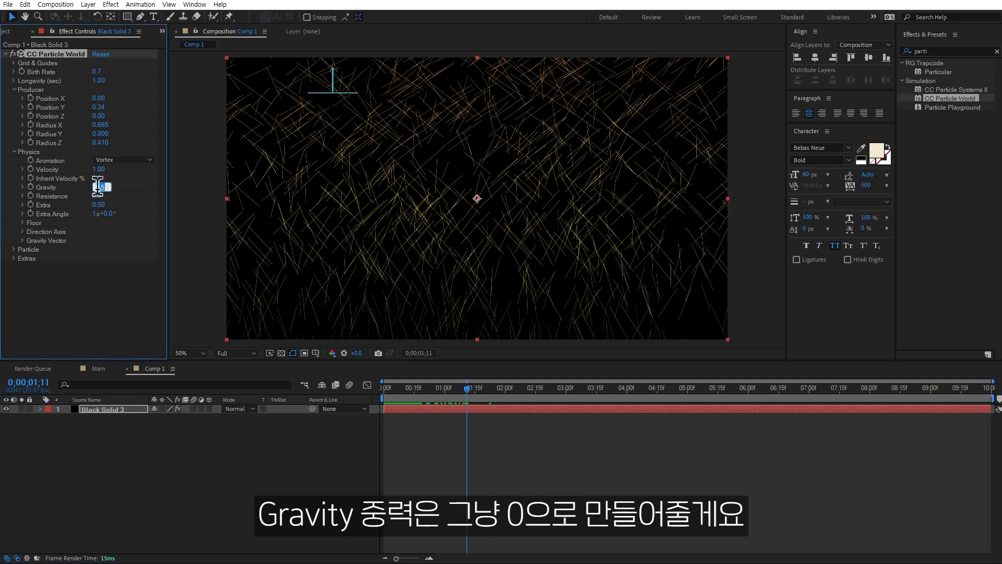
pyautogui.write('0')
pyautogui.press('Return')
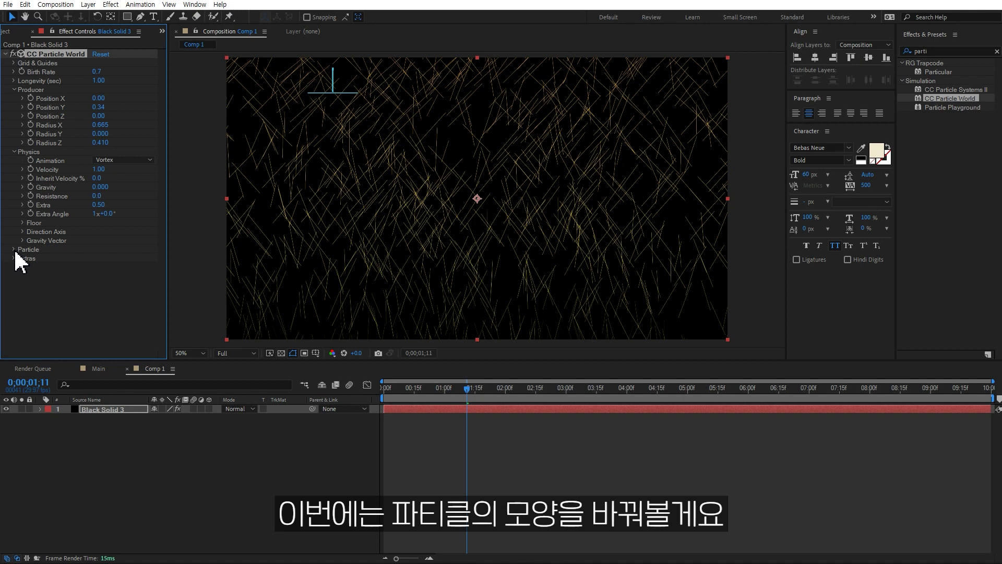
# Set Particle Type to Darken&Faded Sphere and preview the soft glowing dots.
pyautogui.click(15, 251)
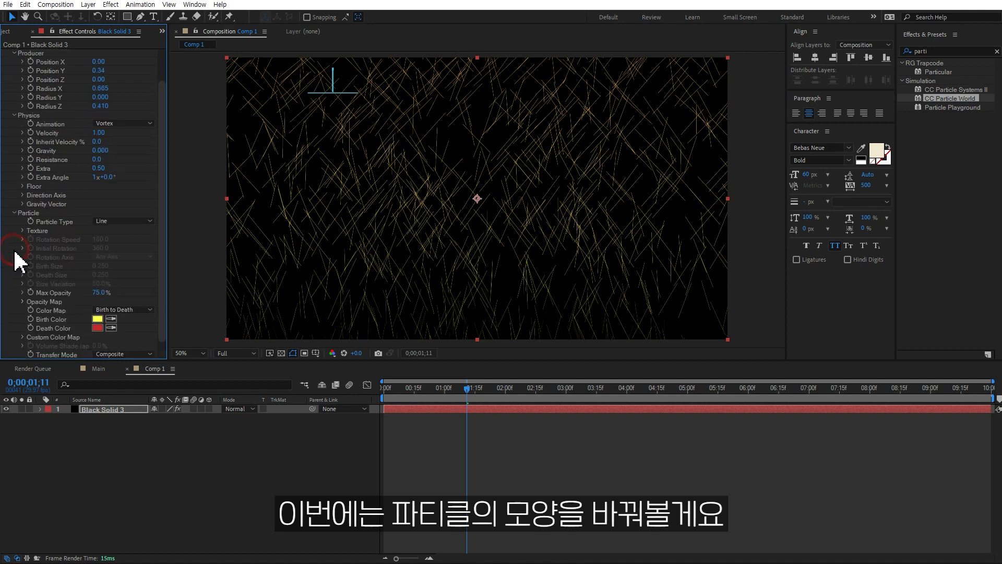
pyautogui.click(111, 222)
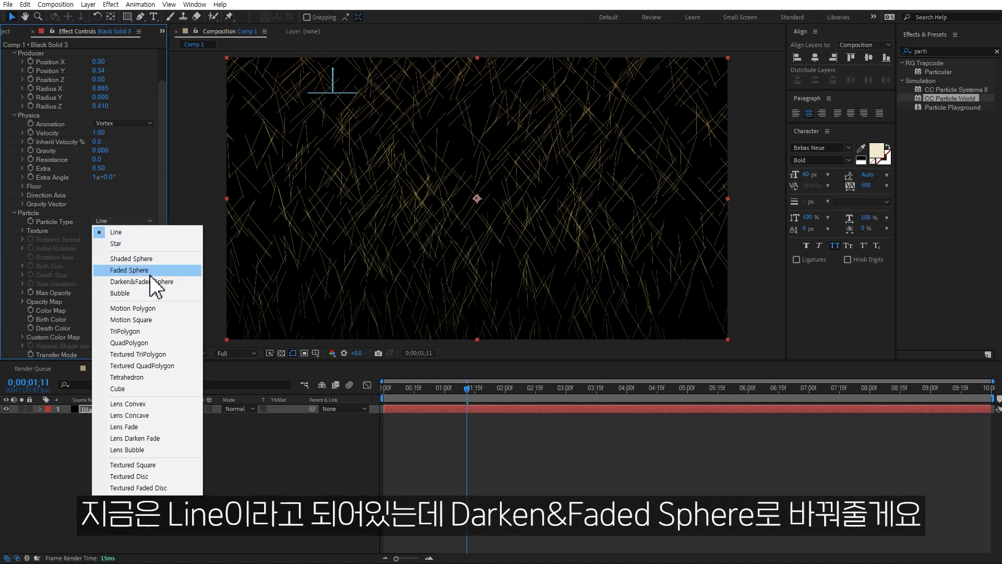
pyautogui.click(118, 284)
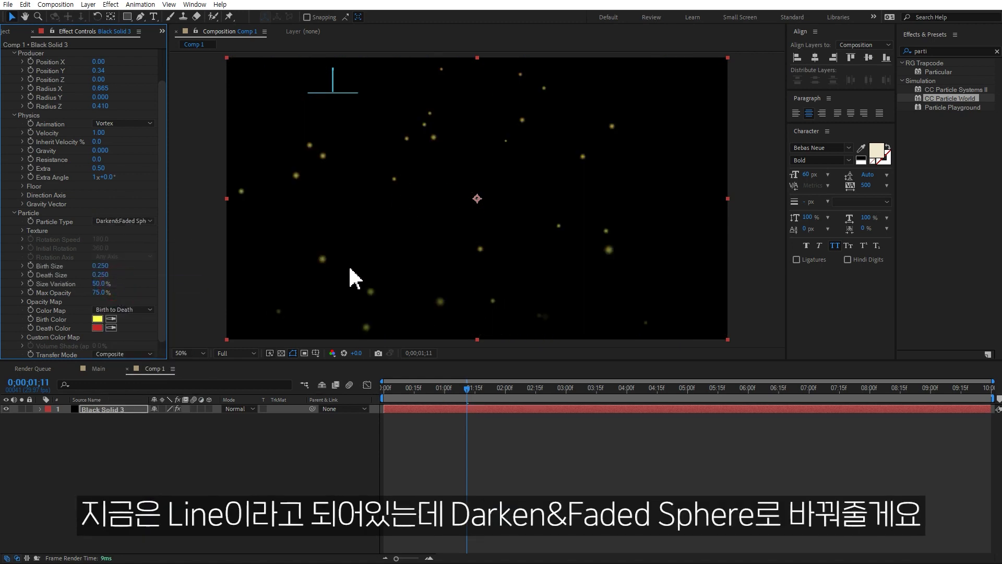
pyautogui.moveTo(467, 389)
pyautogui.mouseDown()
pyautogui.moveTo(380, 395)
pyautogui.moveTo(436, 400)
pyautogui.mouseUp()
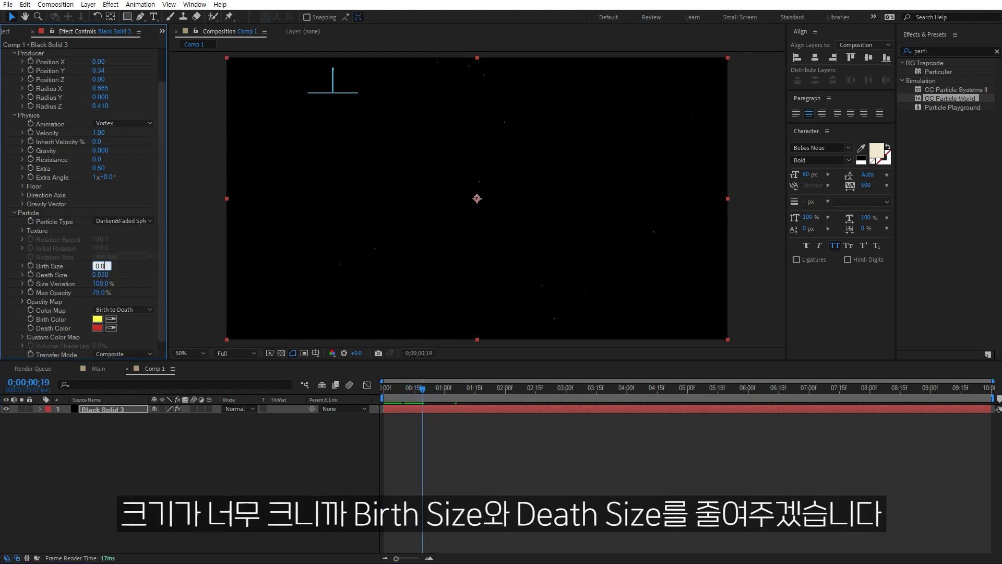
# Set Birth Size and Death Size to 0.050 and scrub to check the tiny specks.
pyautogui.write('50')
pyautogui.press('Return')
pyautogui.write('05')
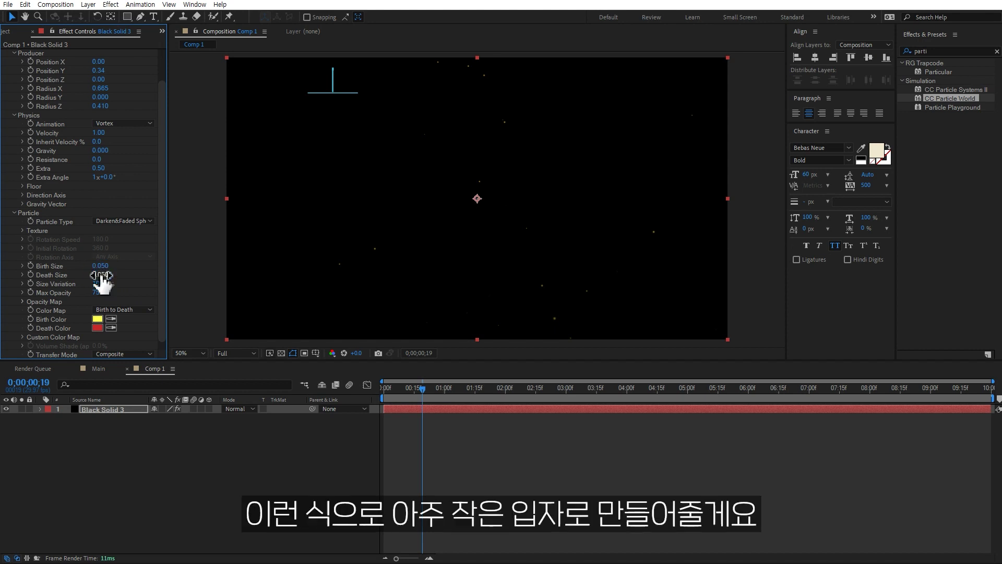
pyautogui.click(537, 543)
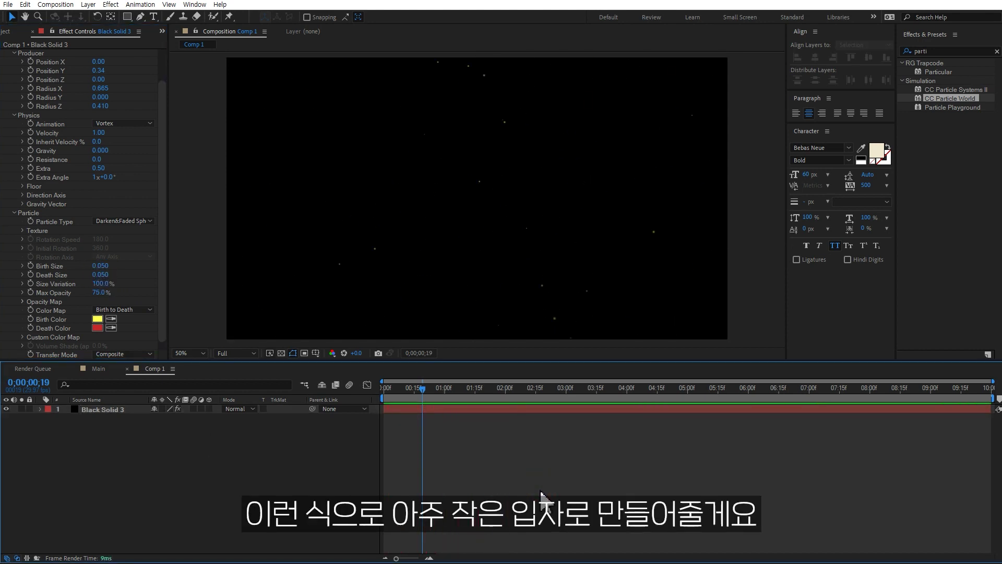
pyautogui.click(433, 387)
pyautogui.moveTo(468, 392); pyautogui.dragTo(469, 393)
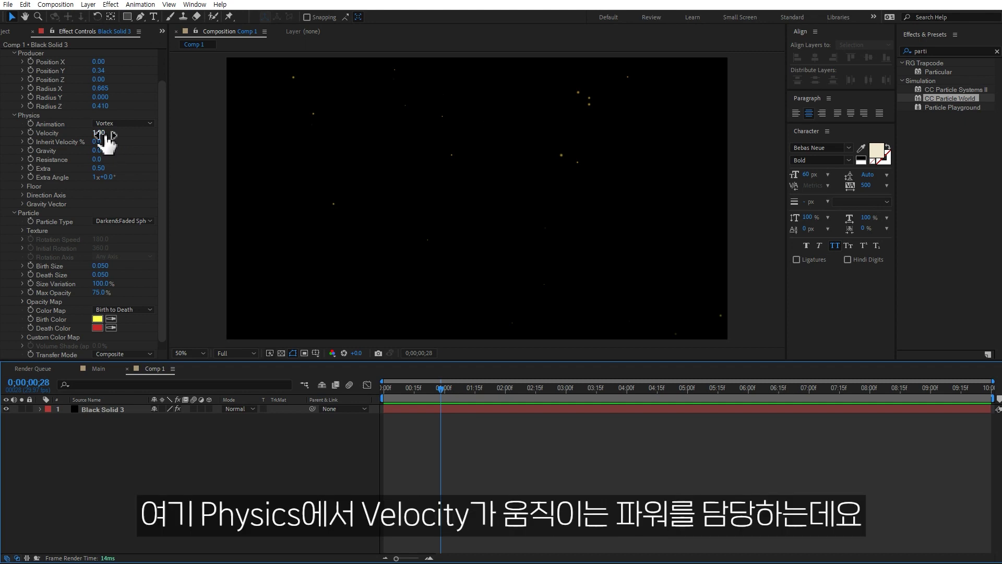
# Set Velocity to 0.10 and play the preview of the slowly drifting specks.
pyautogui.click(99, 133)
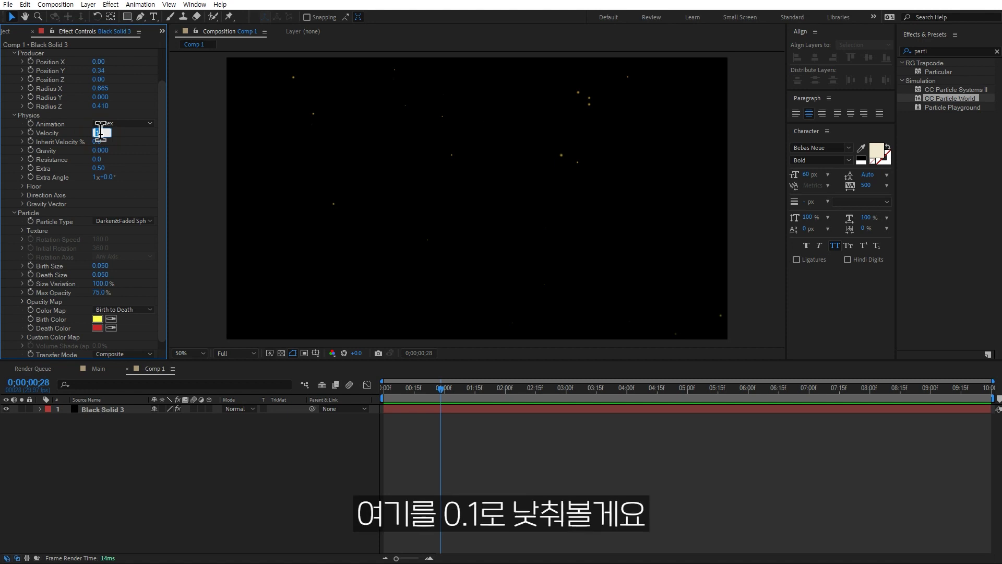
pyautogui.press('Return')
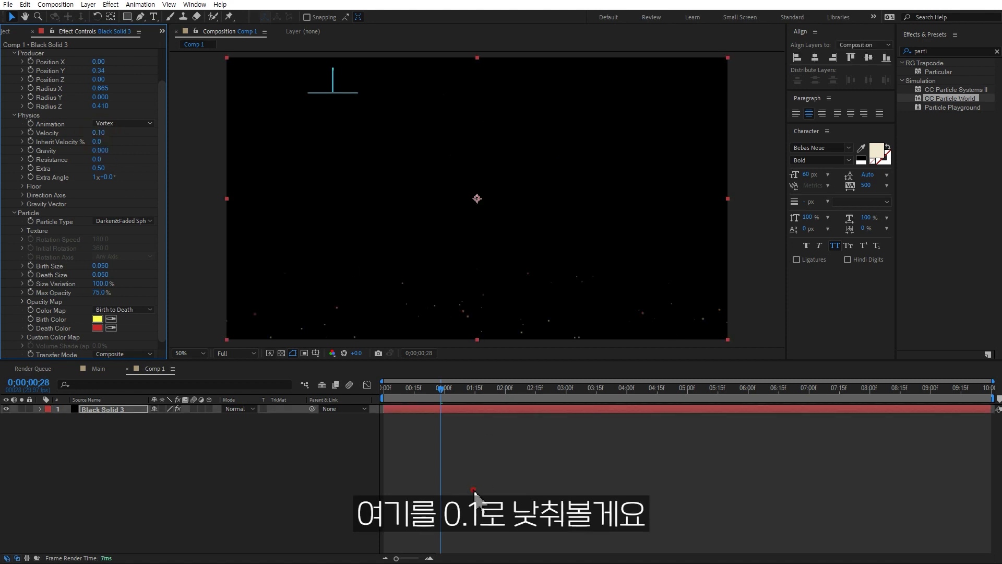
pyautogui.click(473, 496)
pyautogui.press('space')
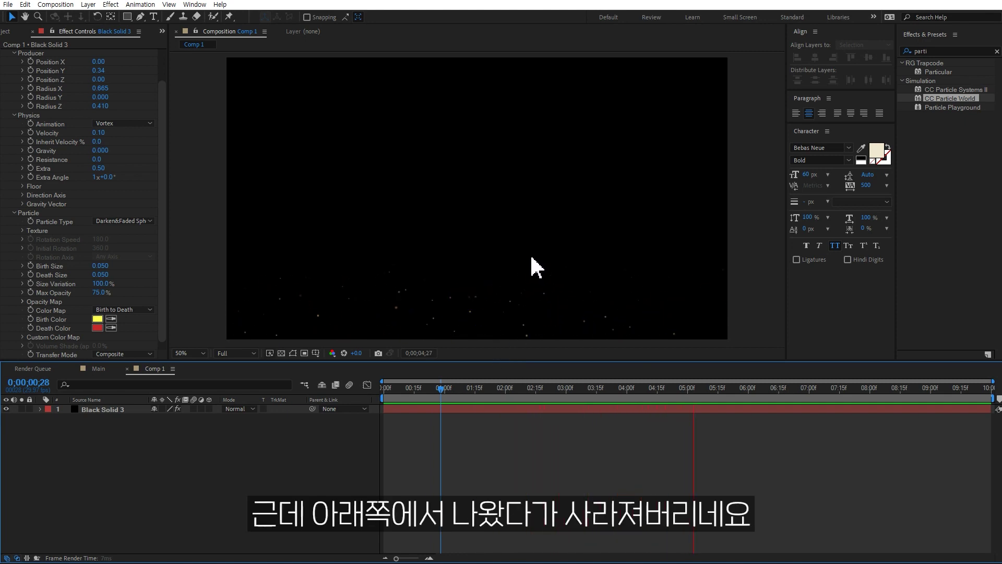
pyautogui.scroll(2, 131, 192)
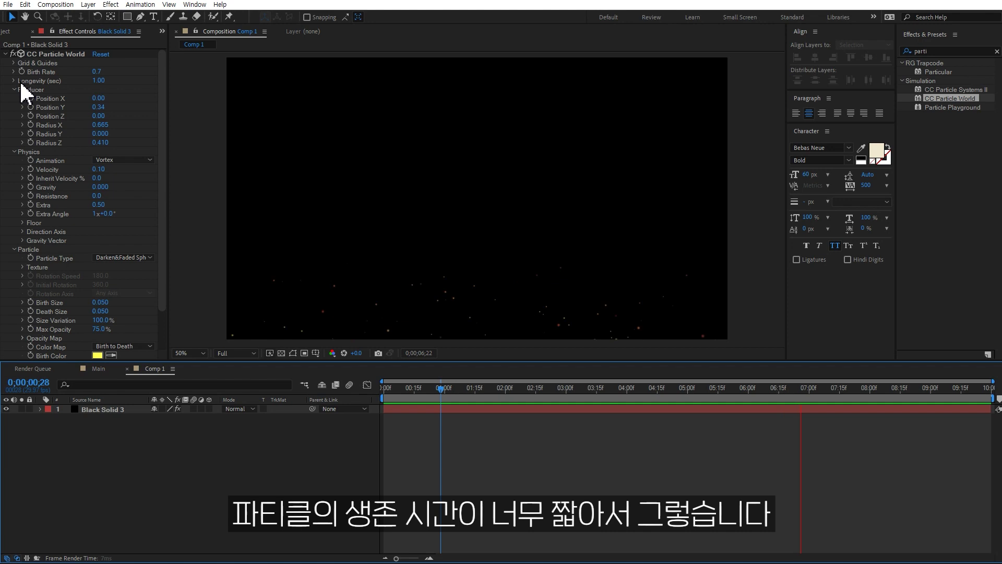
# Set CC Particle World Longevity to 10 seconds and stop the preview.
pyautogui.click(100, 80)
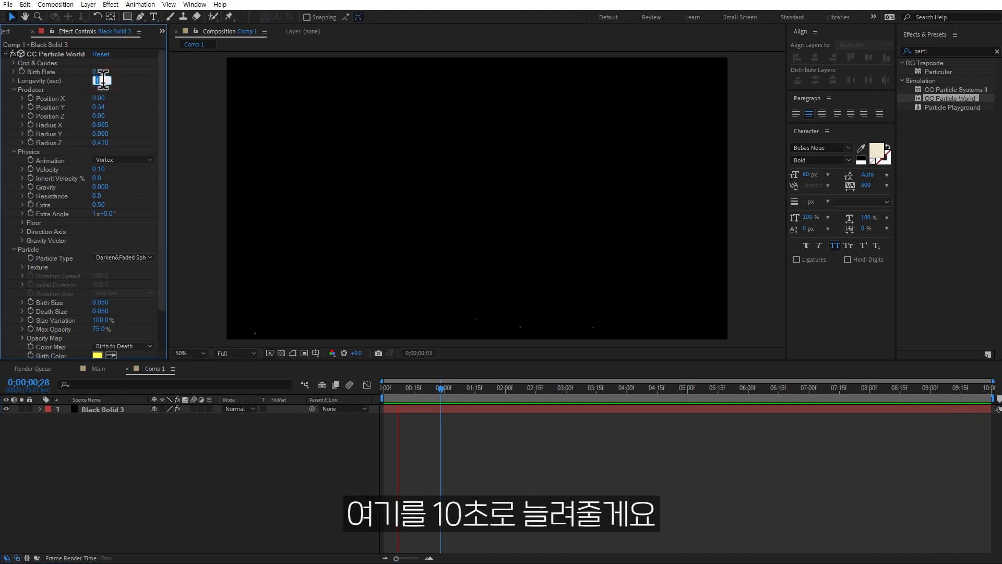
pyautogui.write('10')
pyautogui.press('Return')
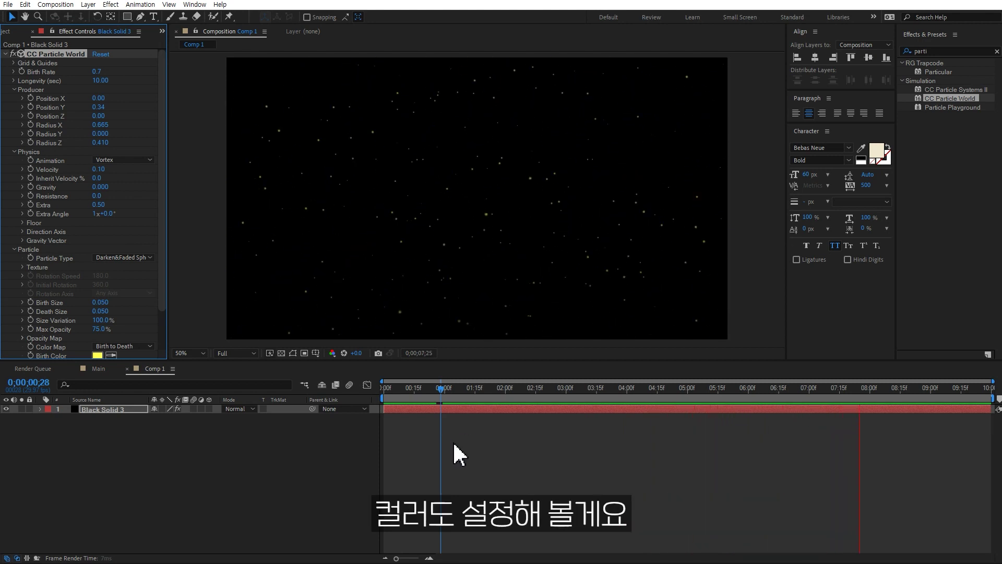
pyautogui.press('space')
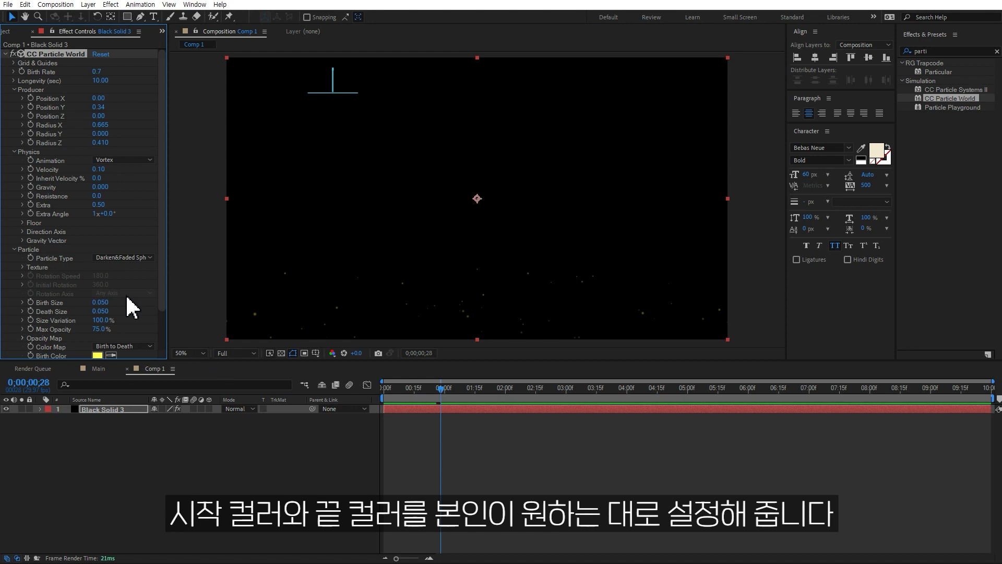
# Set the Death Color to a golden yellow-orange (C89D28).
pyautogui.scroll(-2, 89, 315)
pyautogui.click(97, 319)
pyautogui.click(455, 315)
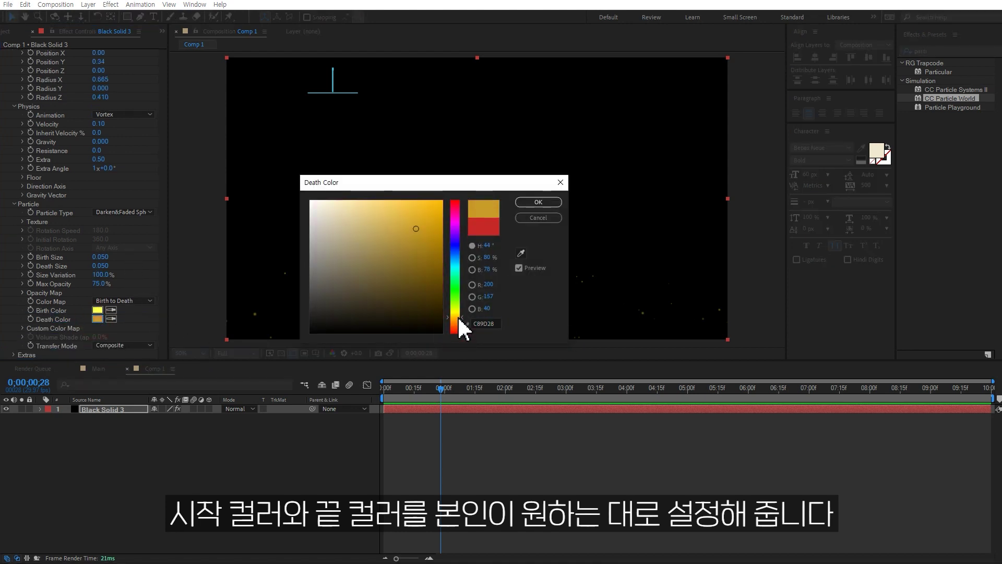
pyautogui.click(550, 204)
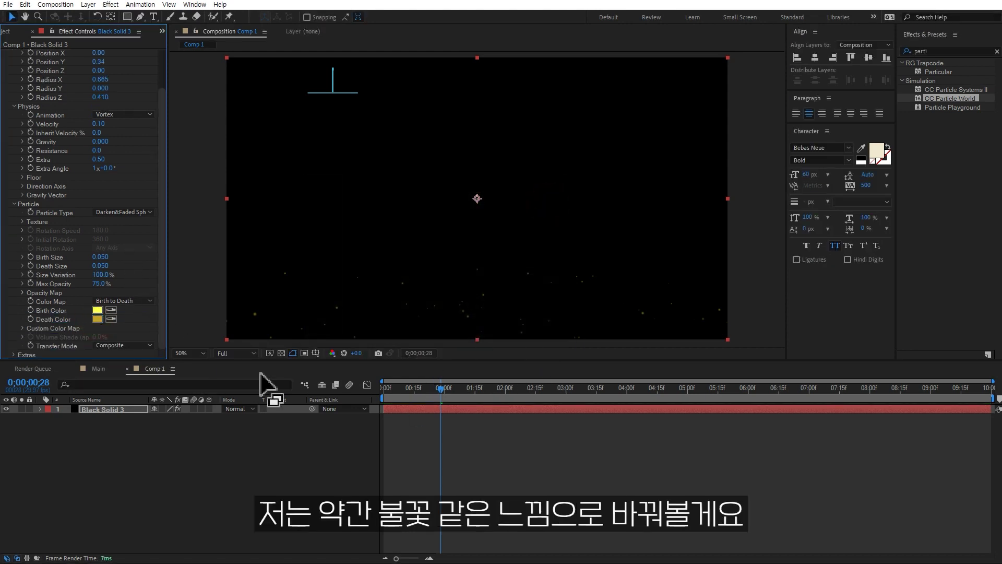
pyautogui.click(433, 389)
pyautogui.moveTo(469, 391); pyautogui.dragTo(608, 391)
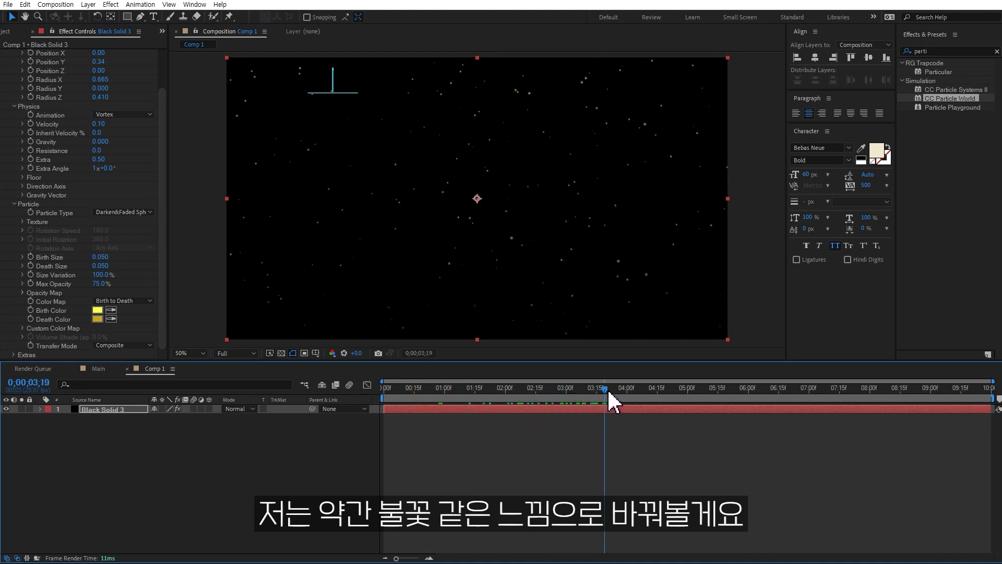
# Set the Birth Color to orange (FF9E50) and scrub through to check the colours.
pyautogui.click(98, 310)
pyautogui.click(455, 322)
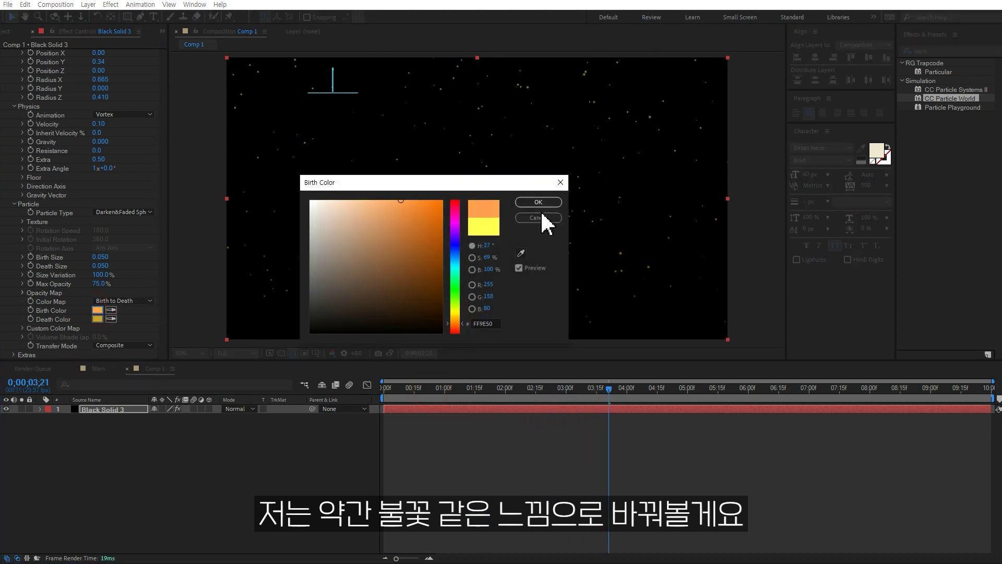
pyautogui.click(538, 202)
pyautogui.moveTo(470, 401); pyautogui.dragTo(686, 391)
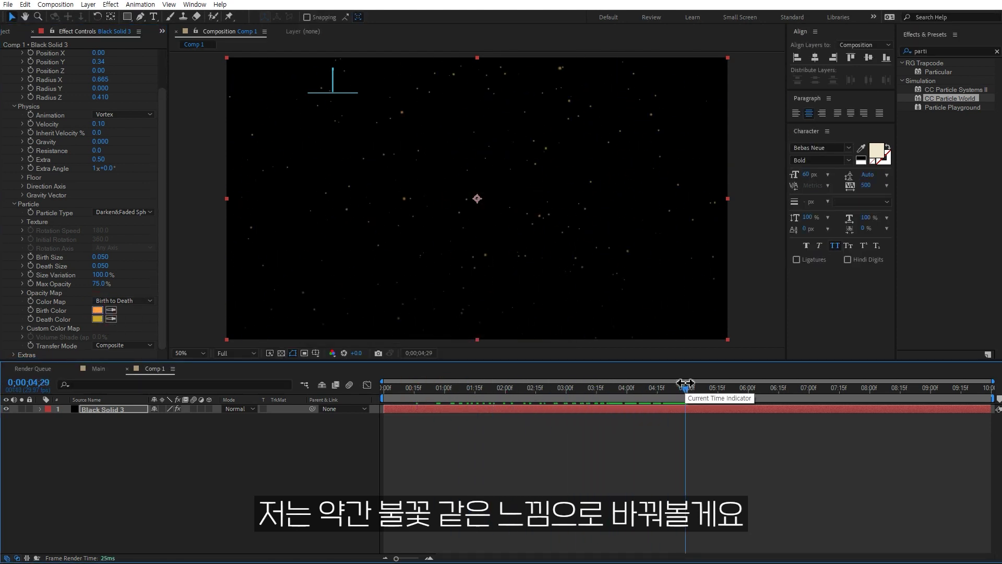
pyautogui.click(15, 204)
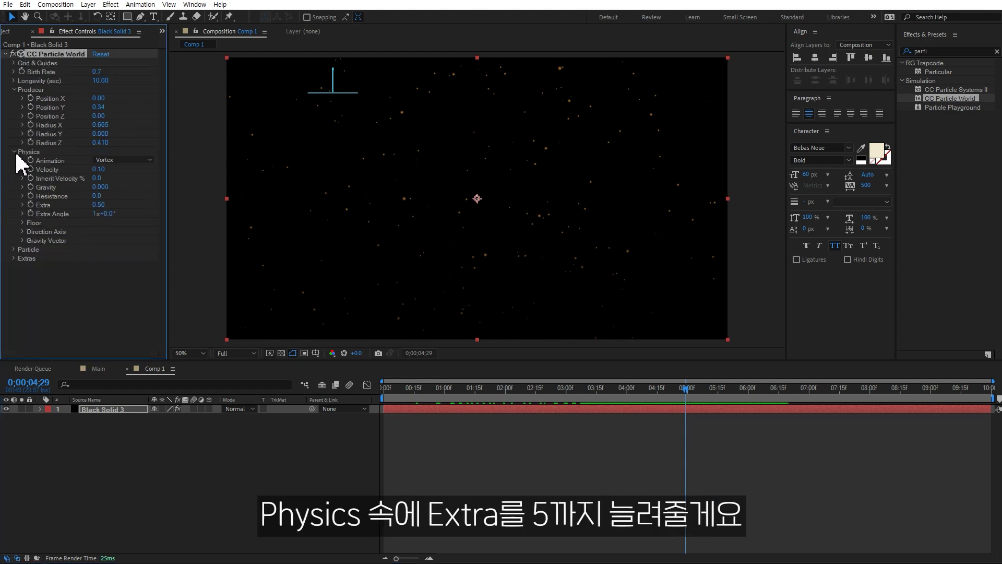
# Raise Physics Extra from 0.50 to 5.00, then stop the preview.
pyautogui.click(99, 205)
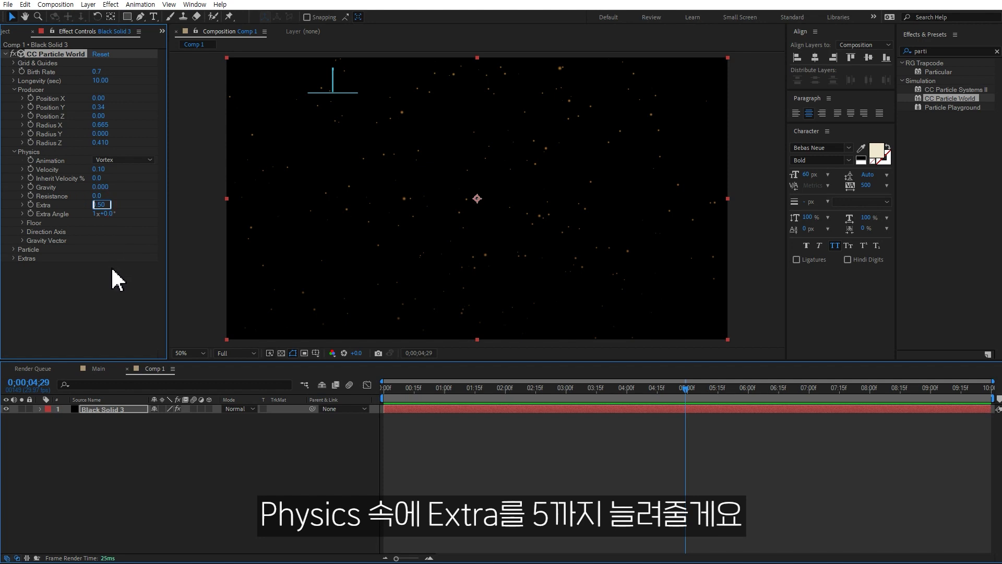
pyautogui.write('5')
pyautogui.click(110, 283)
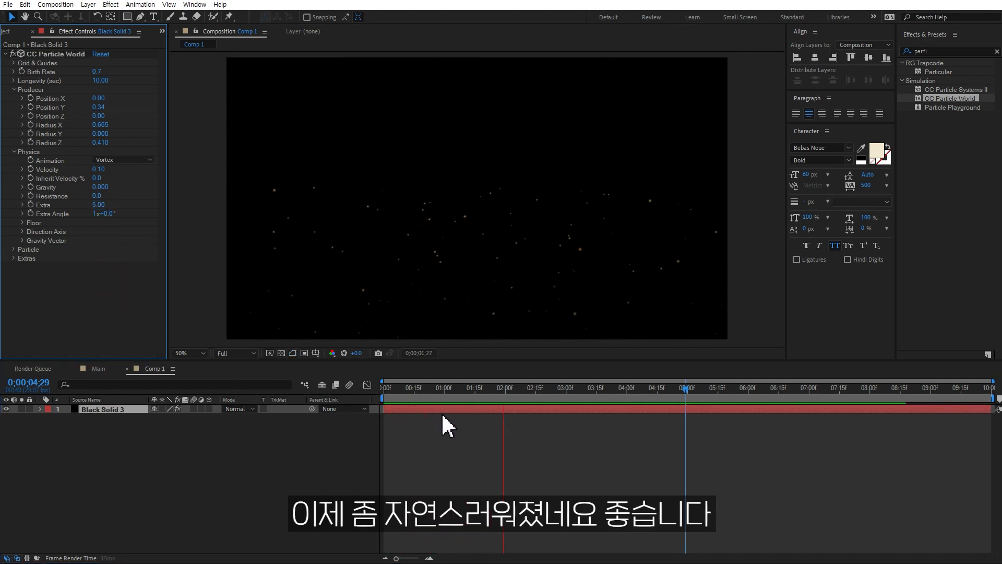
pyautogui.click(580, 275)
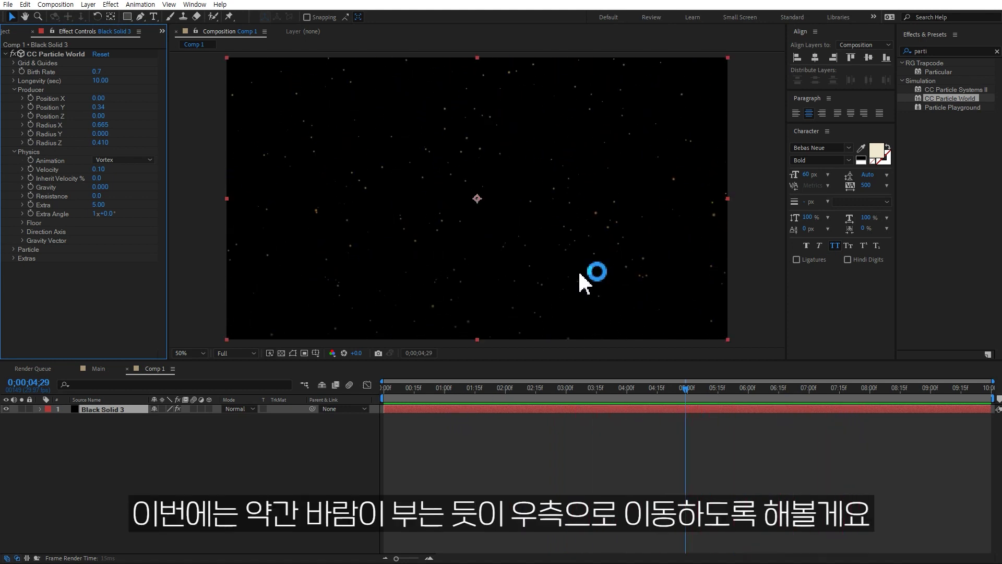
# Set Direction Axis X to 0.500 so specks drift rightward, then preview with the layer deselected.
pyautogui.click(232, 229)
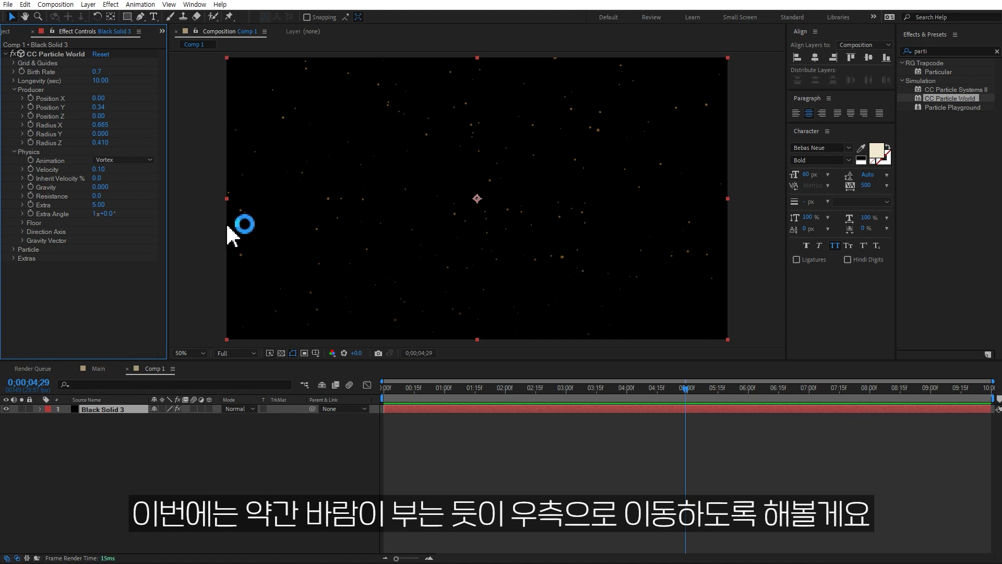
pyautogui.click(23, 231)
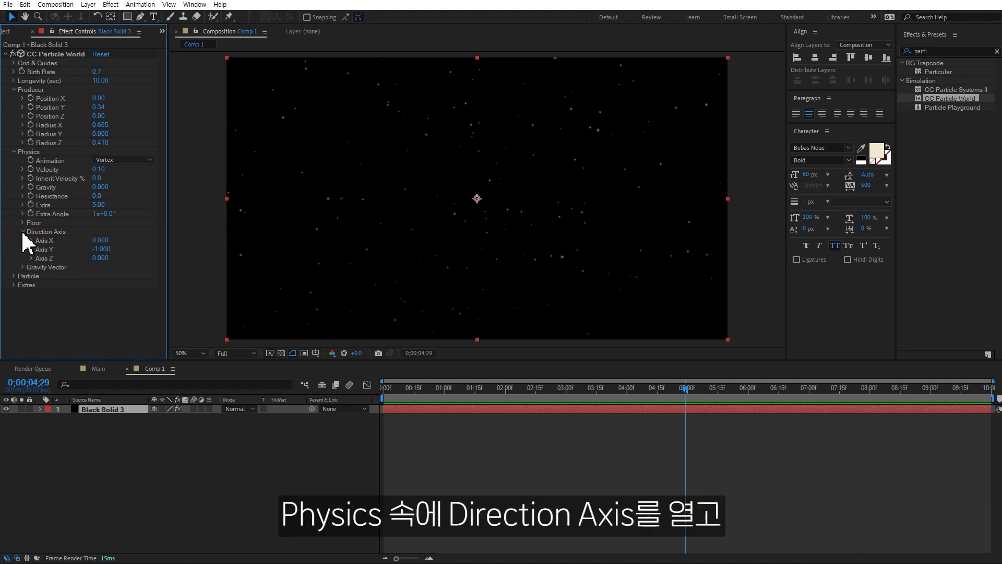
pyautogui.moveTo(100, 241); pyautogui.dragTo(117, 236)
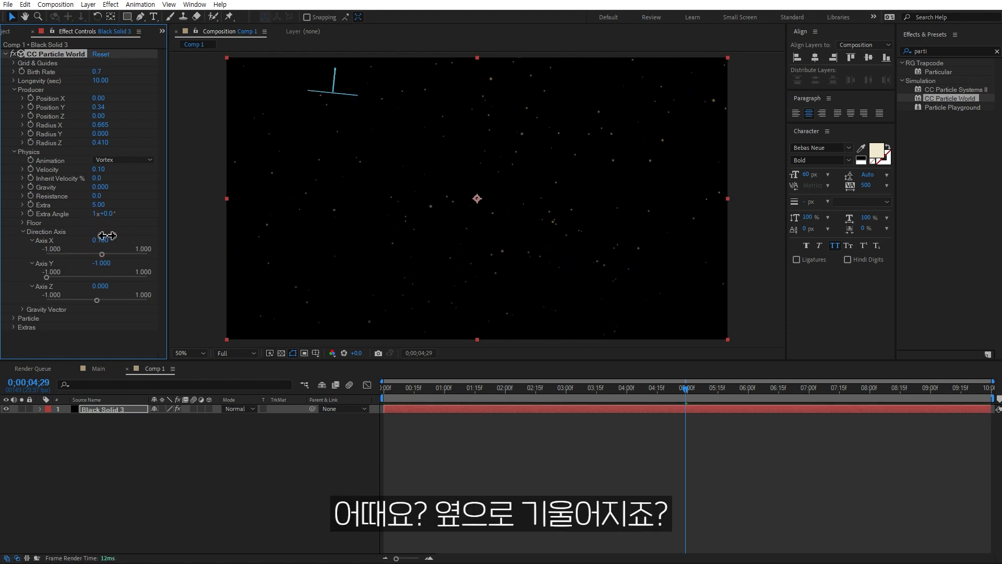
pyautogui.moveTo(122, 235); pyautogui.dragTo(125, 236)
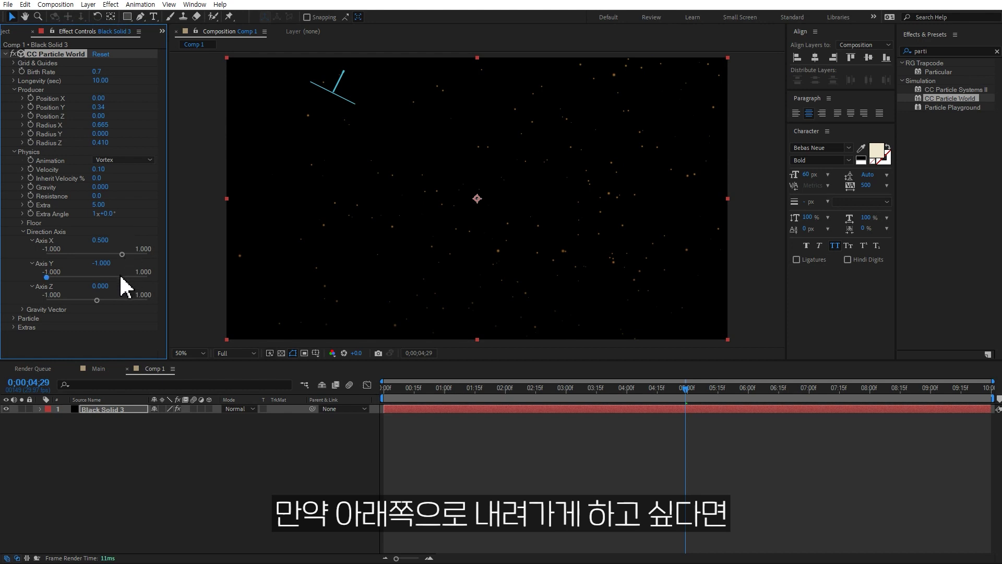
pyautogui.moveTo(46, 278)
pyautogui.mouseDown()
pyautogui.moveTo(122, 287)
pyautogui.moveTo(17, 287)
pyautogui.mouseUp()
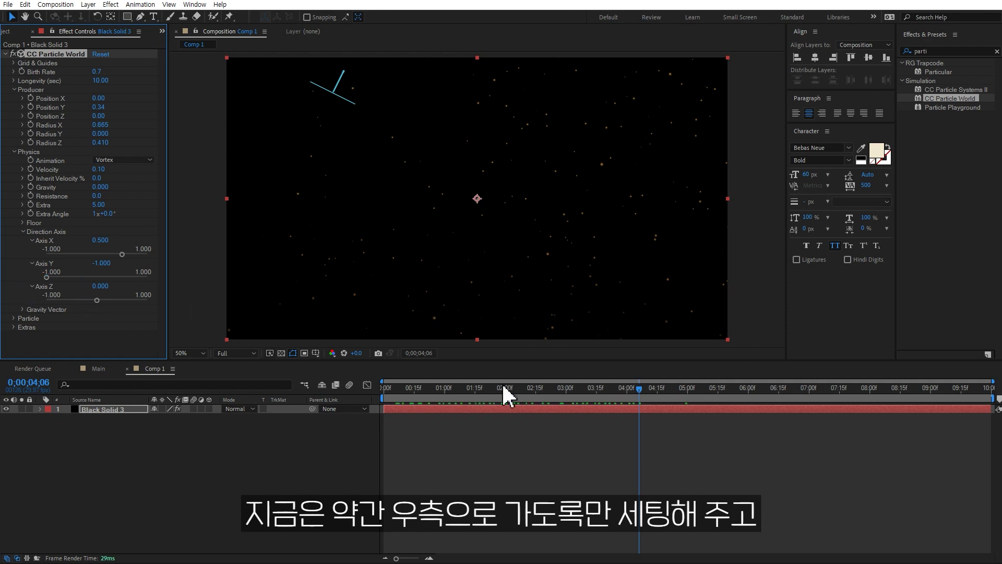
pyautogui.click(500, 450)
pyautogui.press('space')
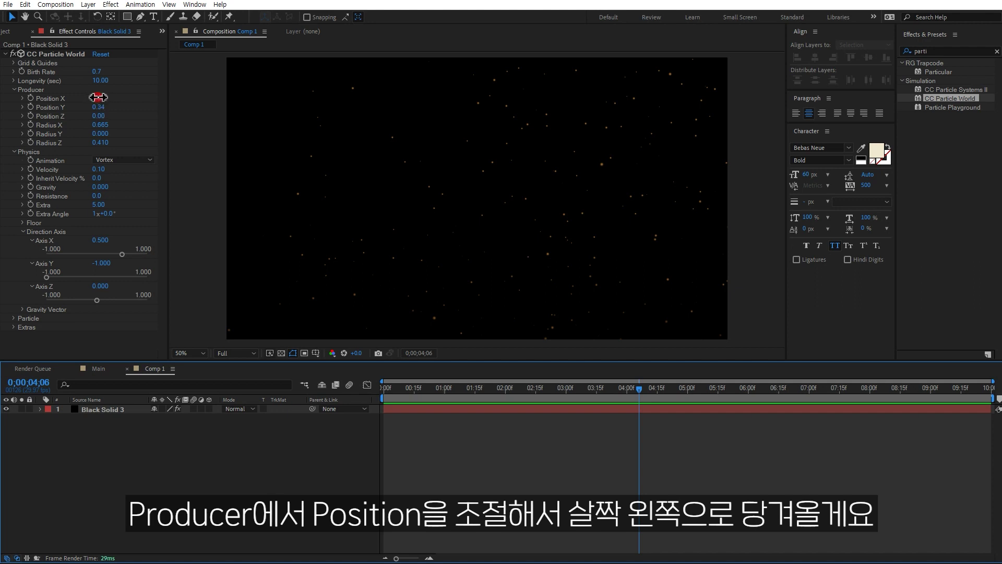
# Shift the Producer Position X to -0.21 and preview the result.
pyautogui.moveTo(98, 97); pyautogui.dragTo(89, 97)
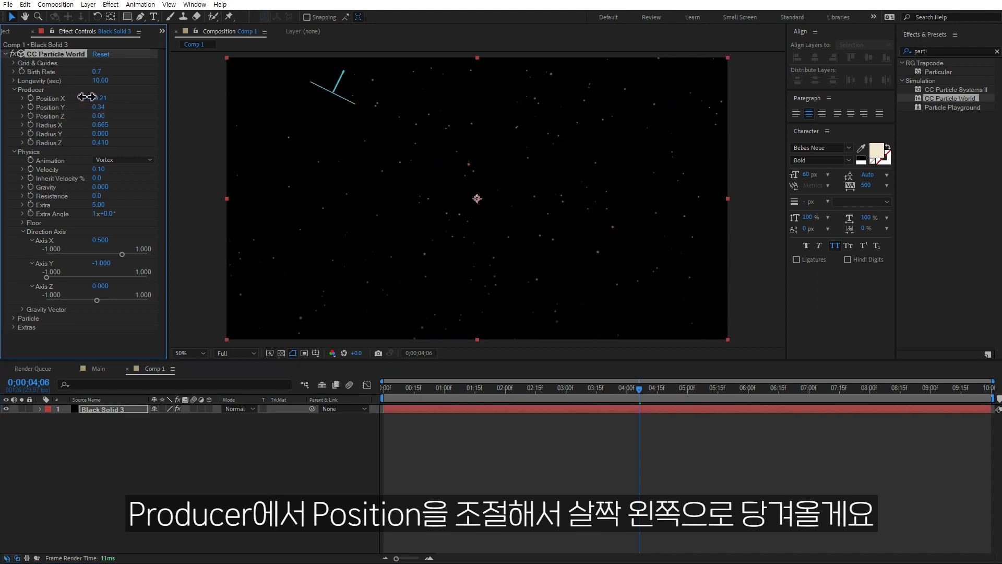
pyautogui.click(507, 452)
pyautogui.press('space')
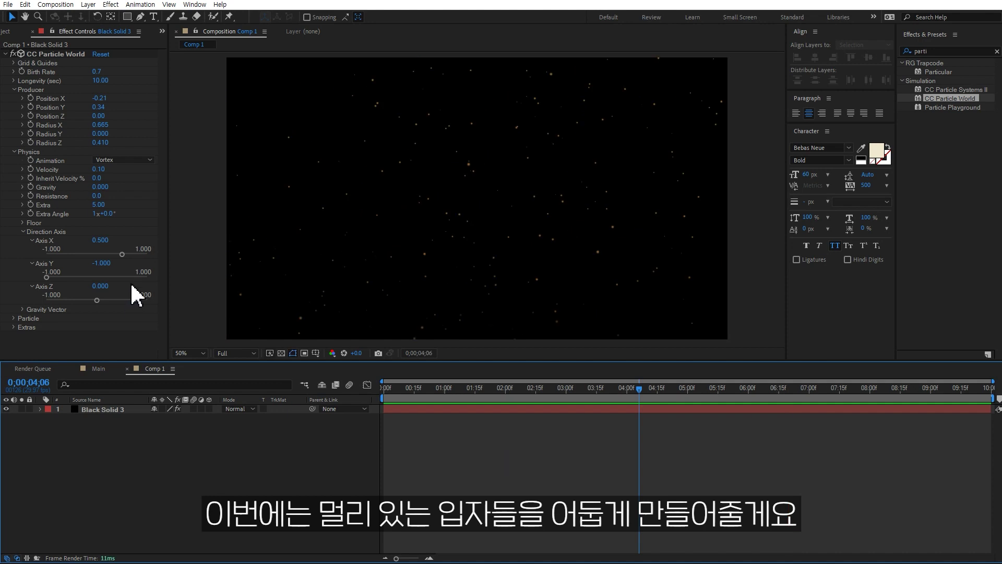
# Set Extras > Depth Cue Type to Fade (Distance 2.00), after comparing it with None.
pyautogui.click(13, 89)
pyautogui.click(13, 98)
pyautogui.click(13, 117)
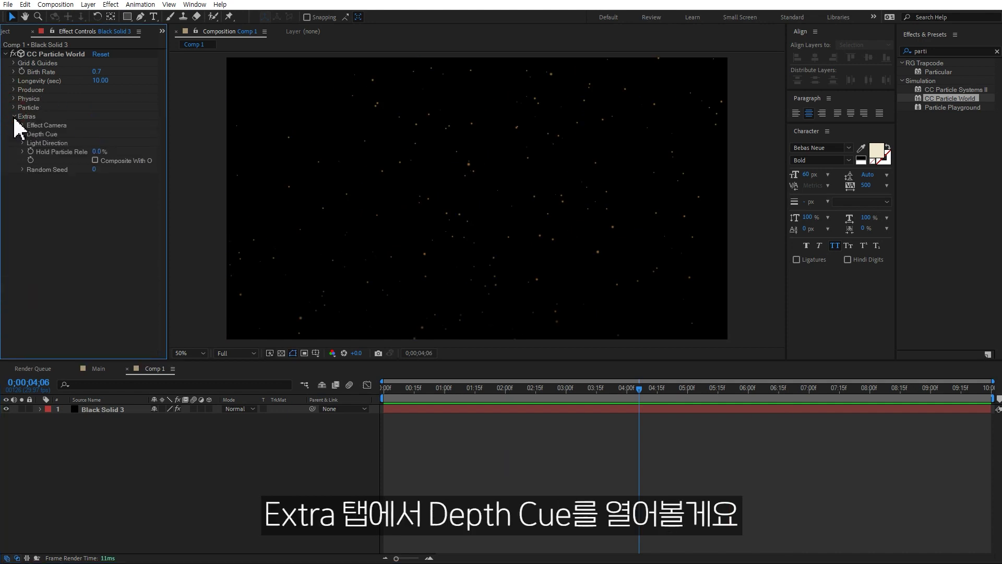
pyautogui.click(22, 134)
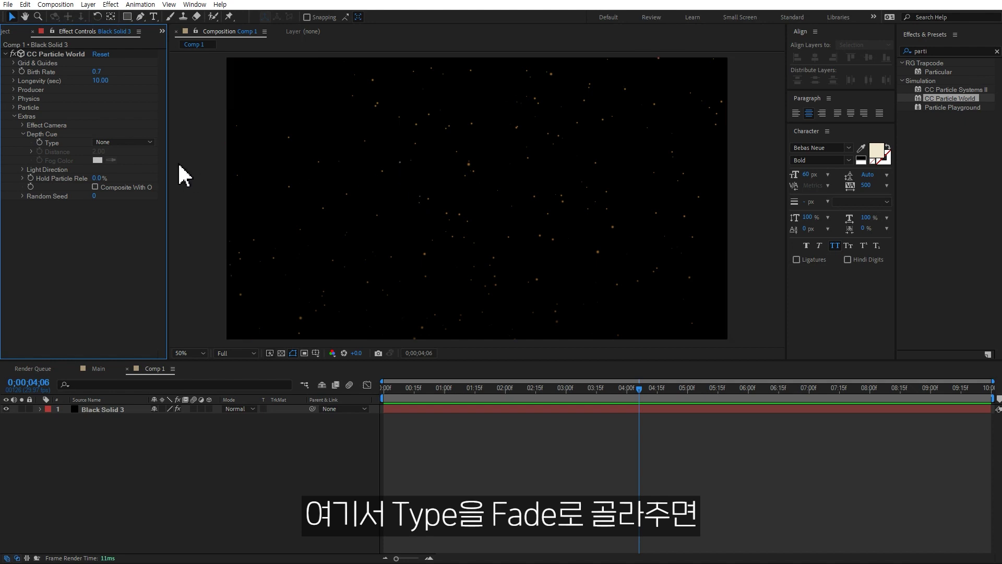
pyautogui.click(137, 142)
pyautogui.click(134, 165)
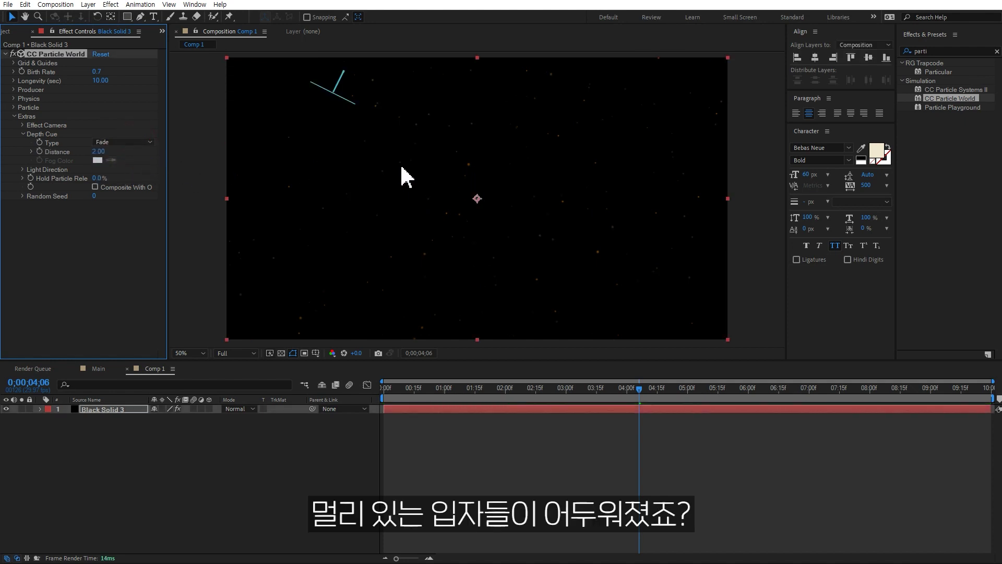
pyautogui.click(136, 142)
pyautogui.click(135, 152)
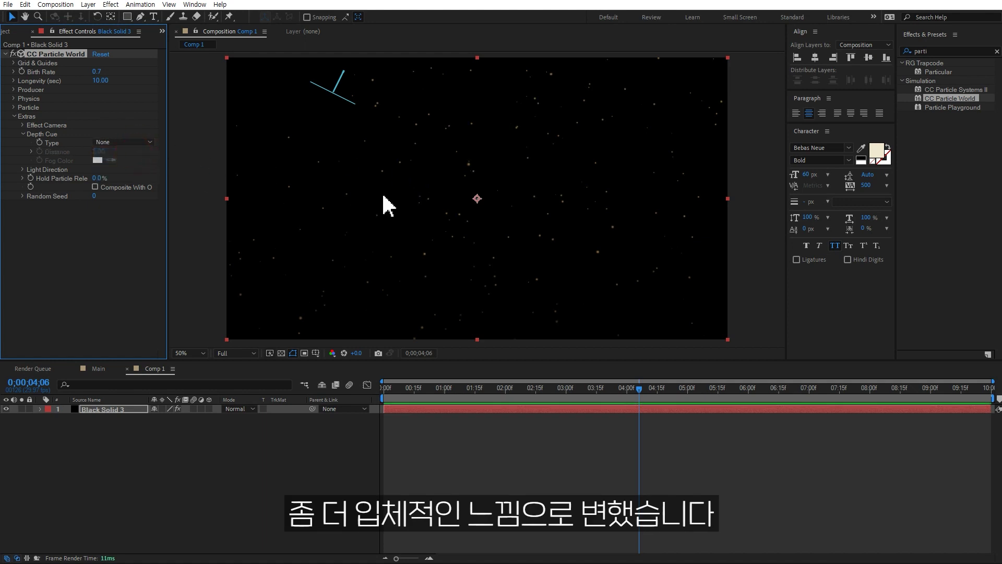
pyautogui.click(139, 142)
pyautogui.click(133, 164)
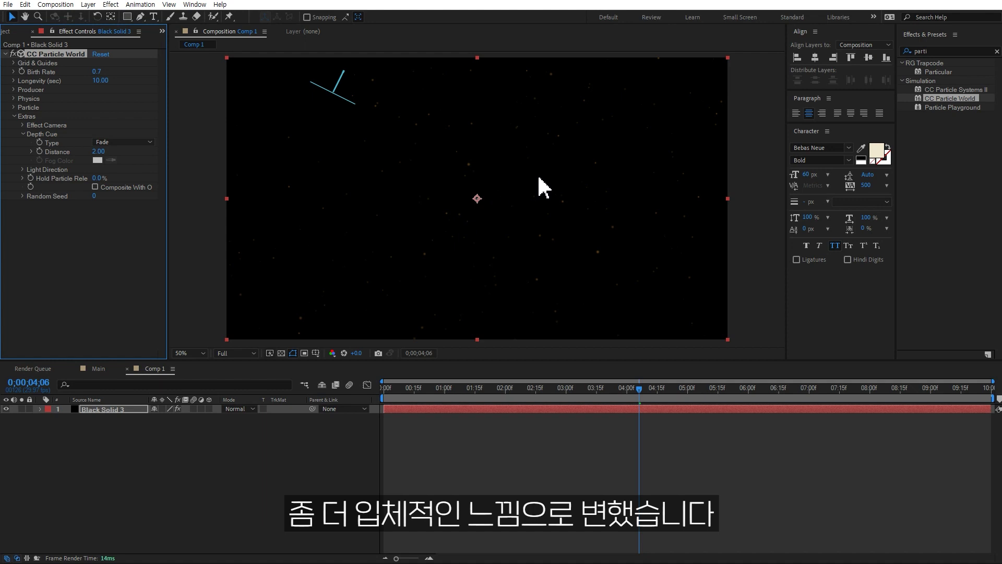
pyautogui.click(14, 116)
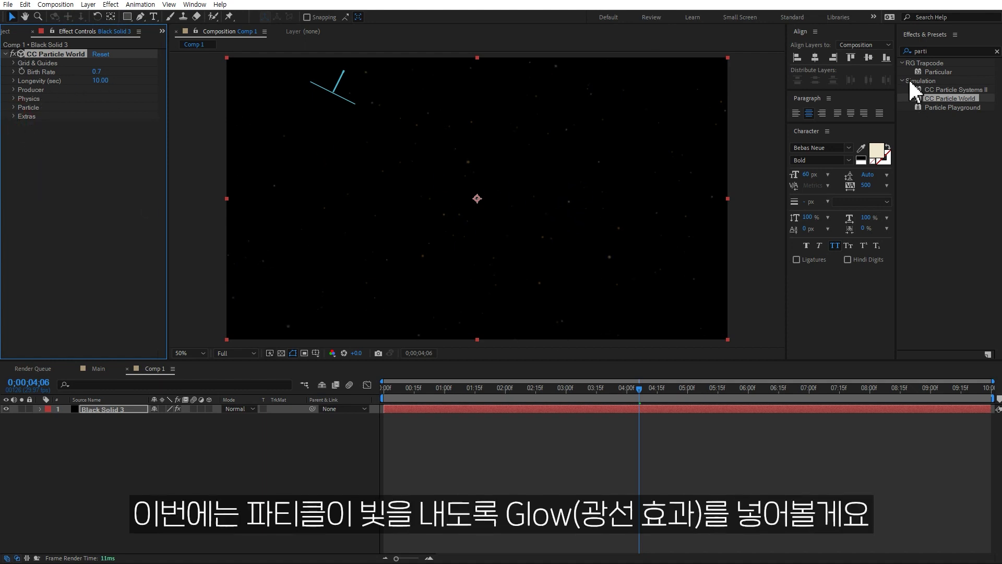
# Apply Glow to the particle solid and lower its Threshold to 47.1%.
pyautogui.click(934, 50)
pyautogui.write('glow')
pyautogui.doubleClick(940, 129)
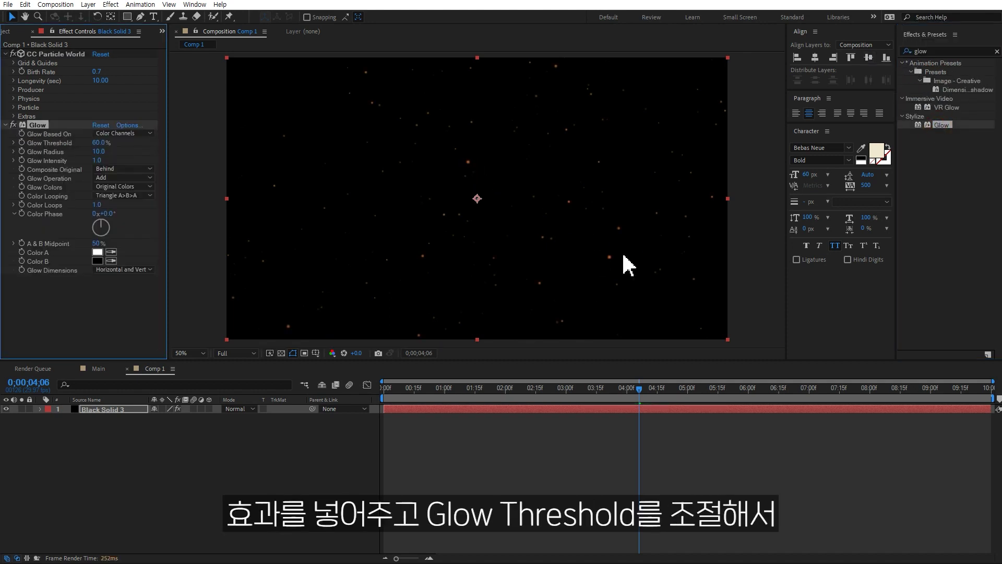
pyautogui.click(102, 152)
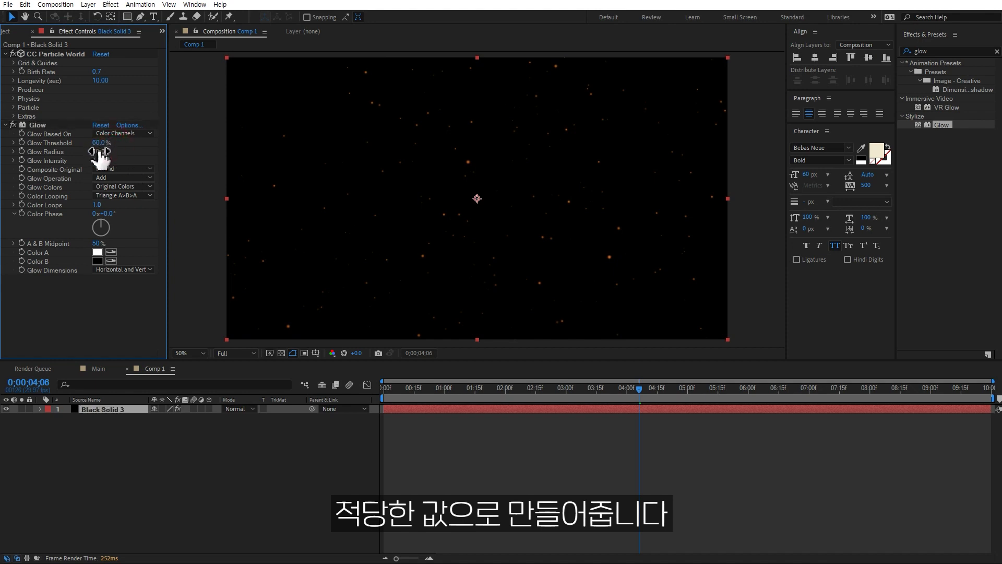
pyautogui.moveTo(98, 142); pyautogui.dragTo(68, 145)
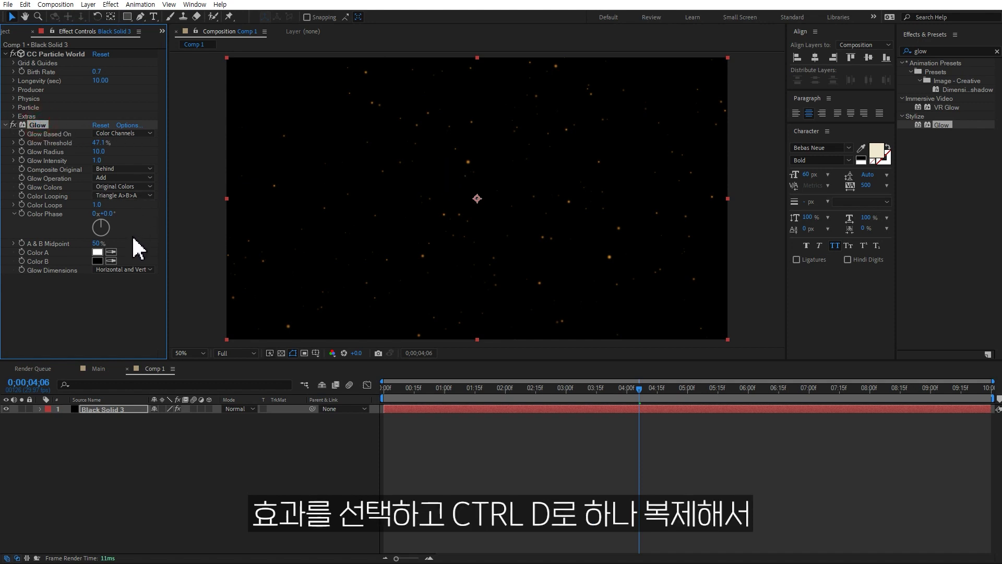
# Duplicate the Glow as Glow 2 and preview the brighter embers.
pyautogui.hotkey('ctrl', 'd')
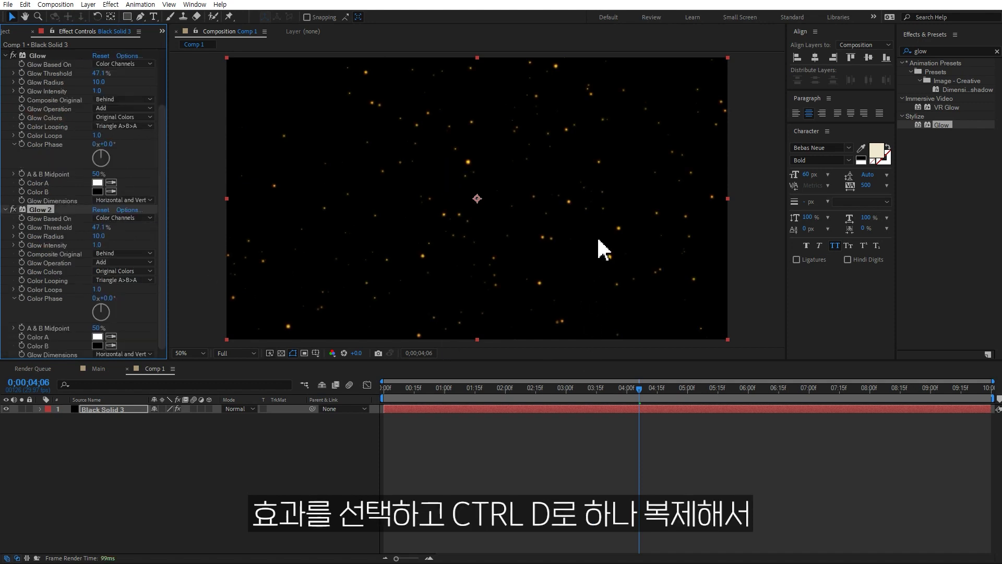
pyautogui.click(445, 488)
pyautogui.press('space')
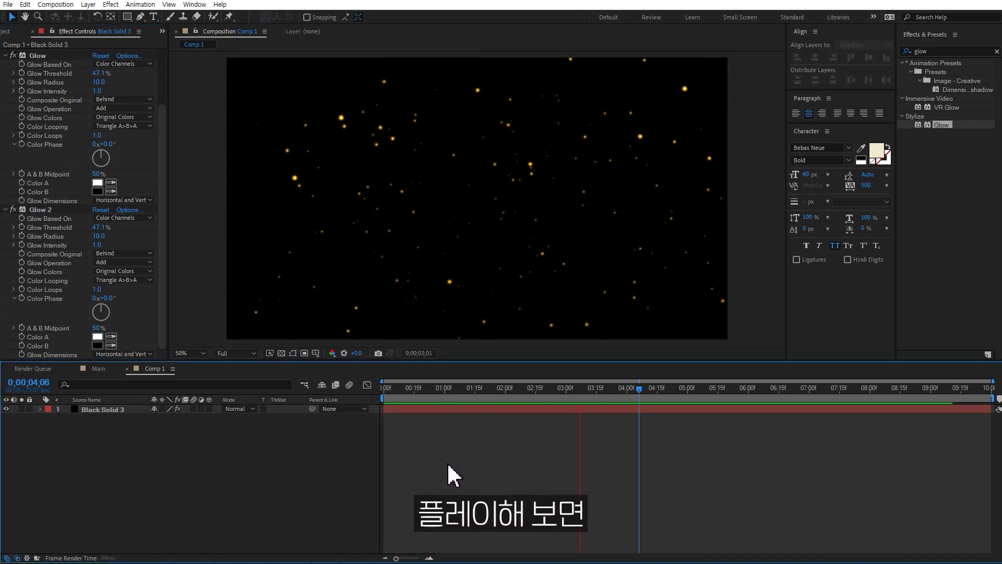
pyautogui.click(5, 209)
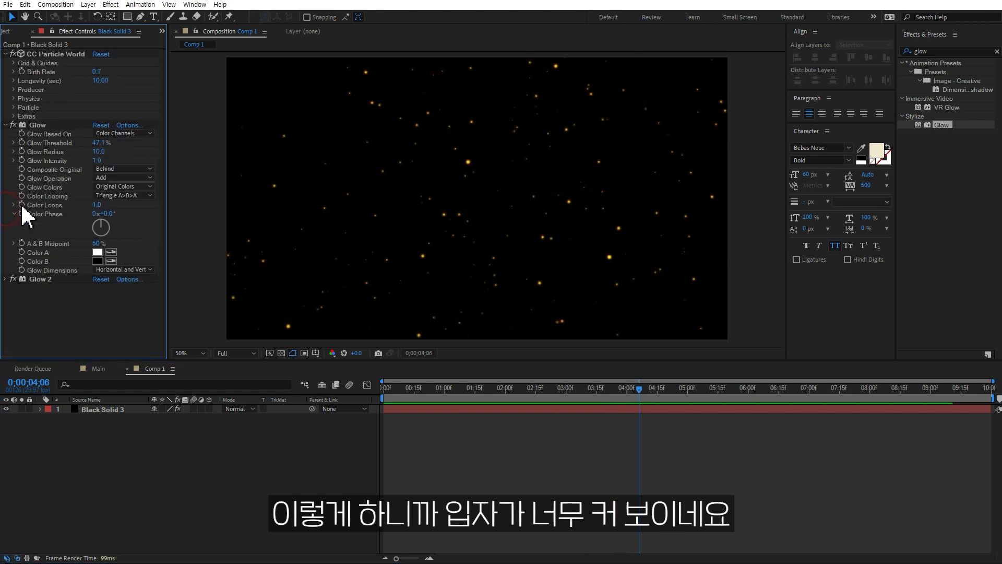
# Shrink the particle size to 0.020 and preview the smaller embers.
pyautogui.click(5, 126)
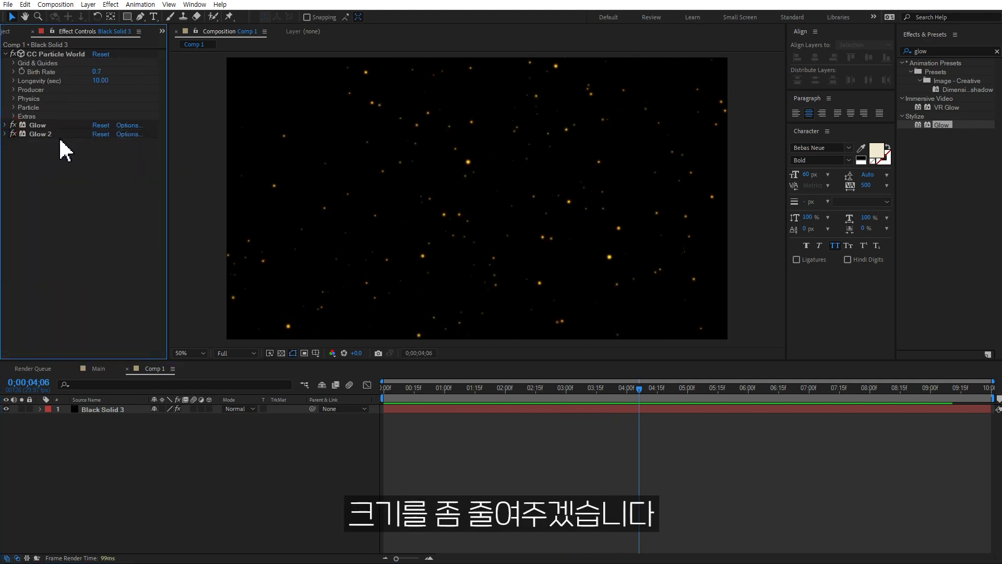
pyautogui.click(14, 107)
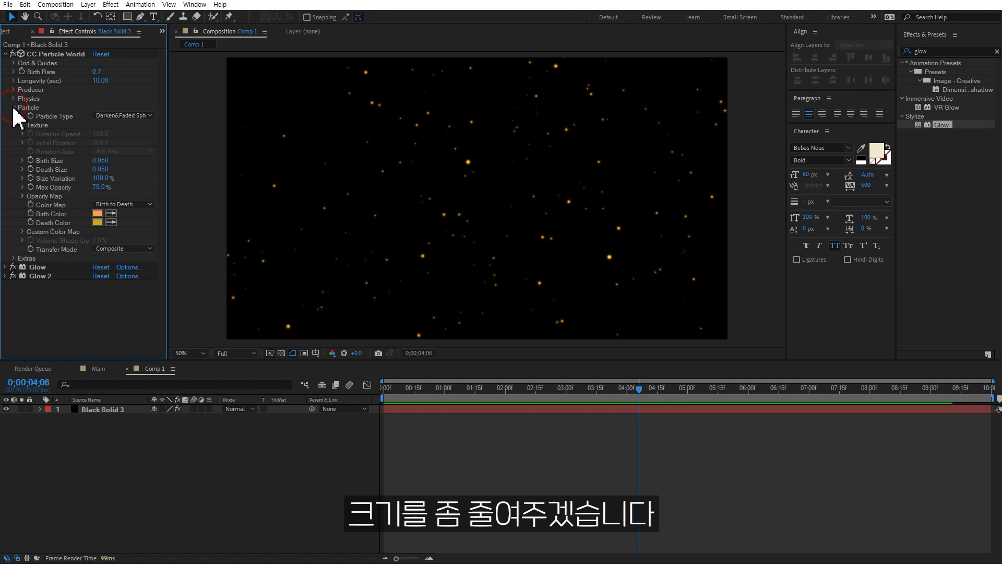
pyautogui.click(102, 169)
pyautogui.write('0.02')
pyautogui.press('Return')
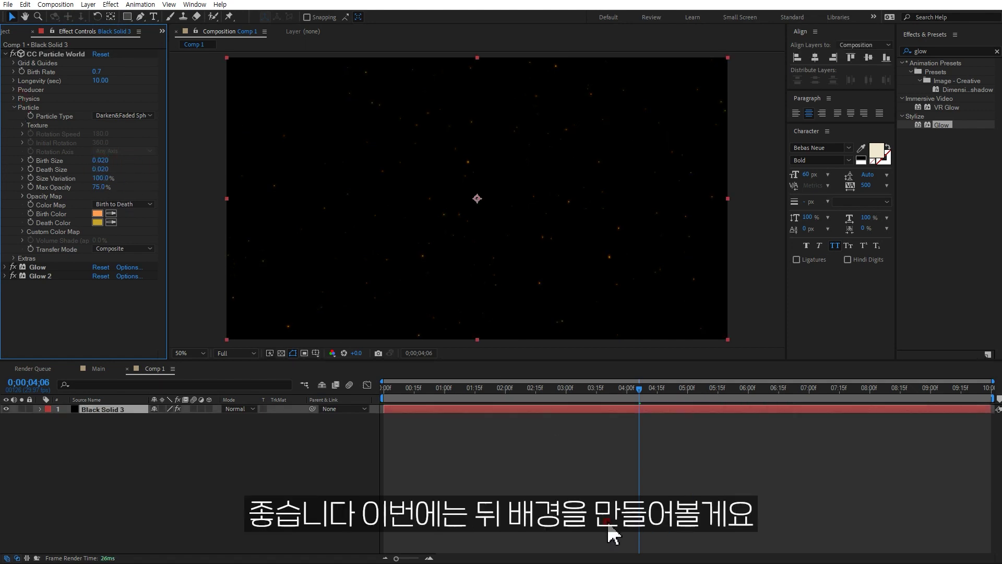
pyautogui.press('space')
# Change Birth Size to 0.030.
pyautogui.click(100, 160)
pyautogui.write('0.03')
pyautogui.press('Tab')
# Set Death Size to 0.030 and add a new solid, Black Solid 4.
pyautogui.write('0.03')
pyautogui.press('Return')
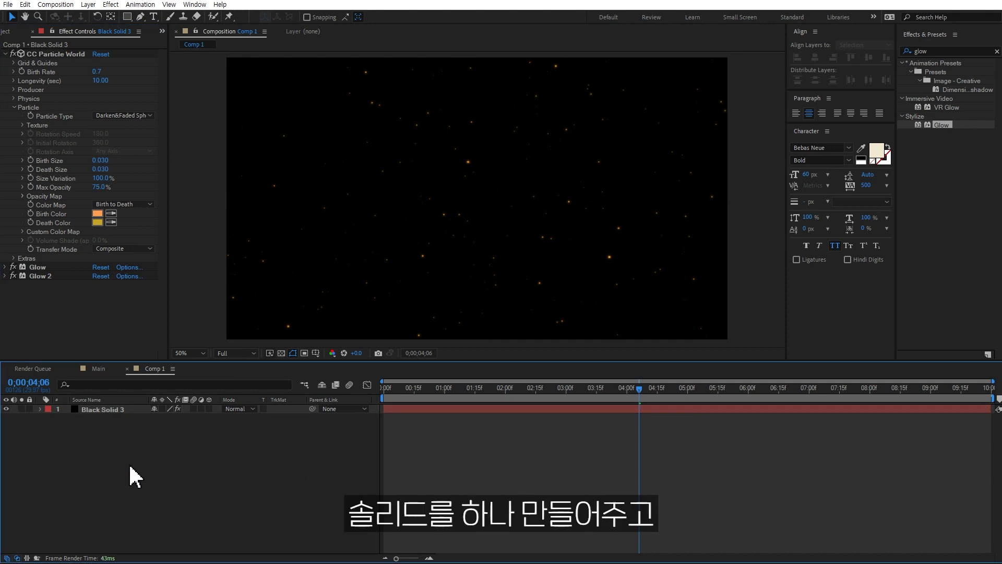
pyautogui.rightClick(122, 432)
pyautogui.moveTo(145, 444)
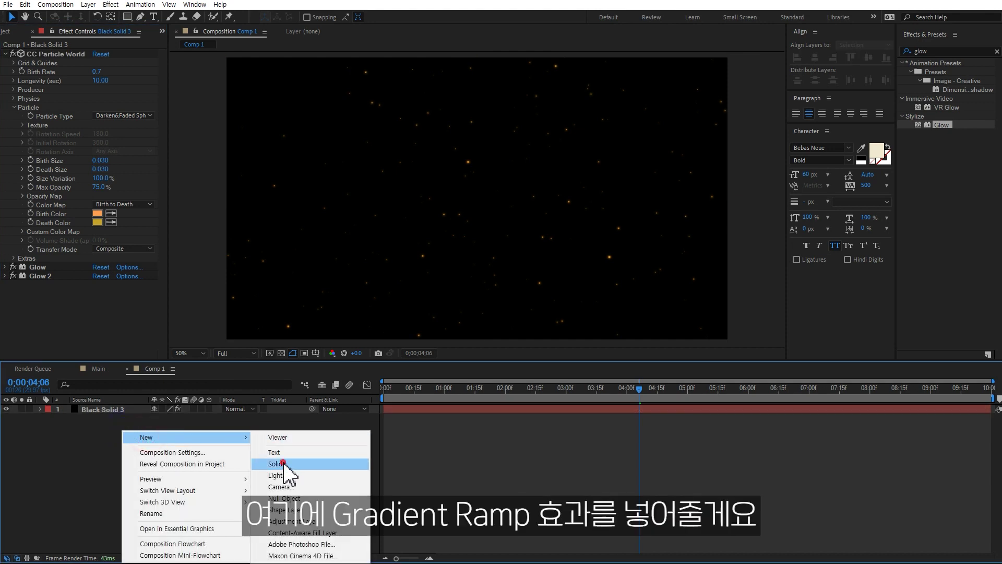
pyautogui.click(285, 464)
pyautogui.press('Return')
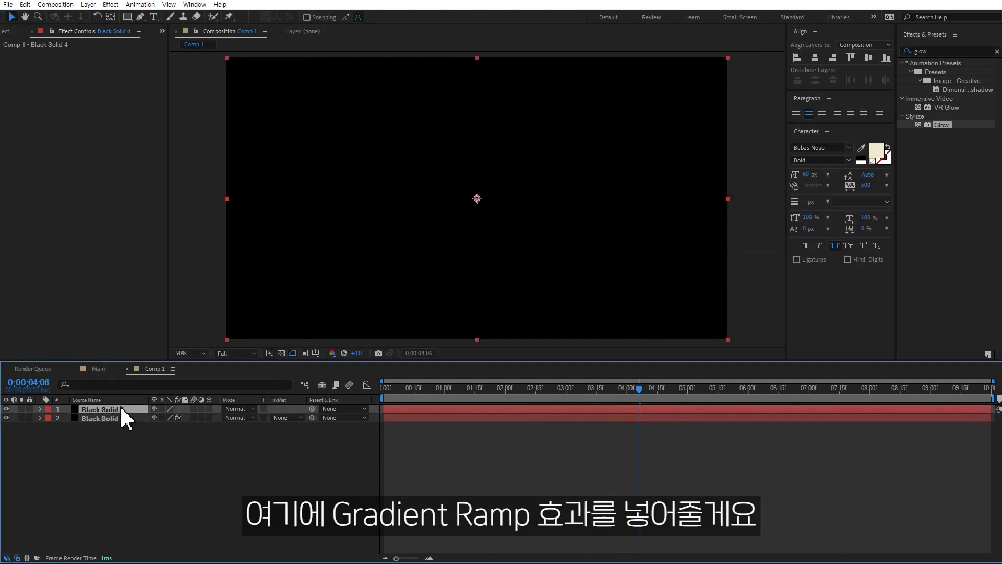
# Apply Gradient Ramp to Black Solid 4.
pyautogui.click(952, 50)
pyautogui.write('ramp')
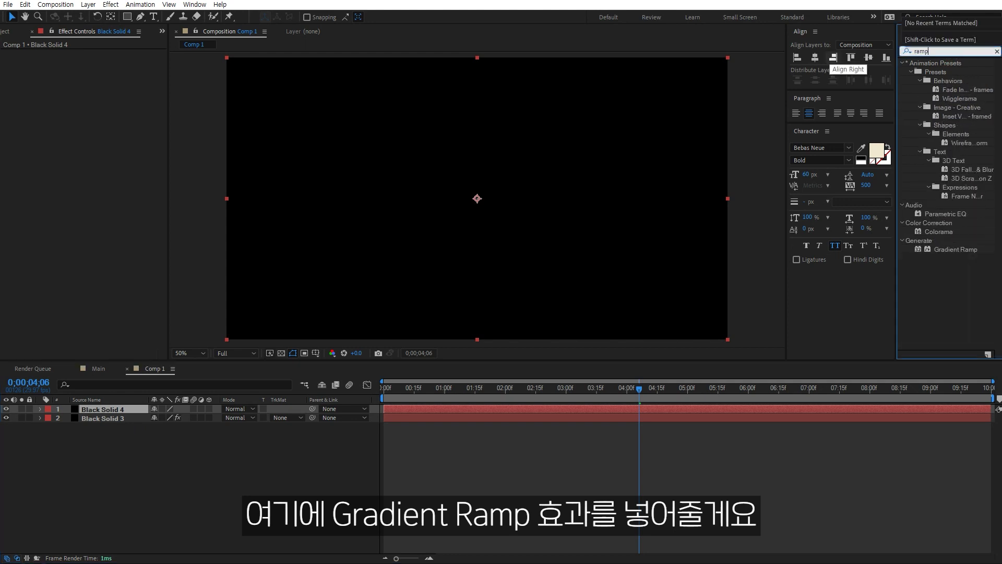
pyautogui.doubleClick(956, 72)
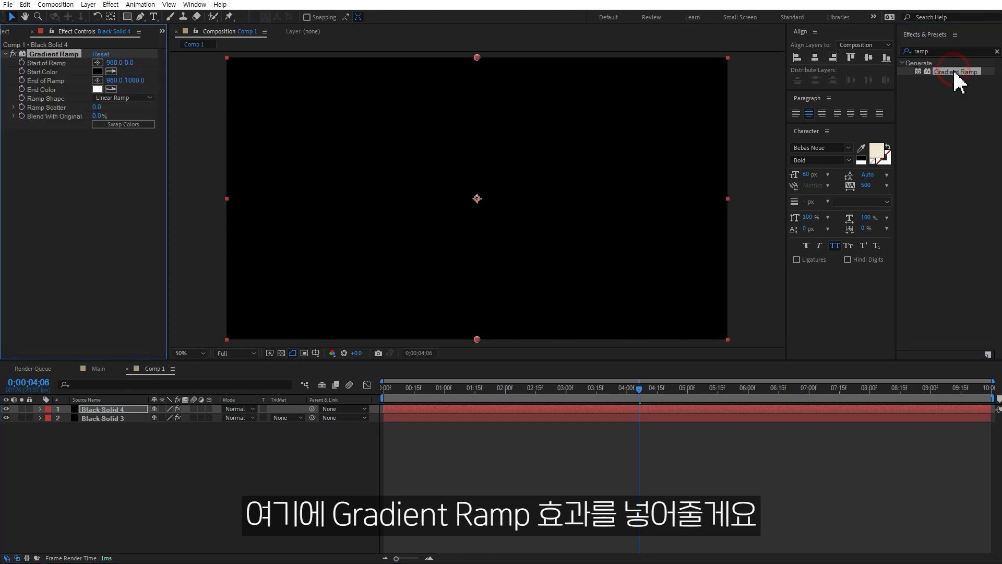
# Make the gradient a Radial Ramp, Start 634,970 at lower left, End 1888,-2 top right.
pyautogui.moveTo(477, 58); pyautogui.dragTo(525, 149)
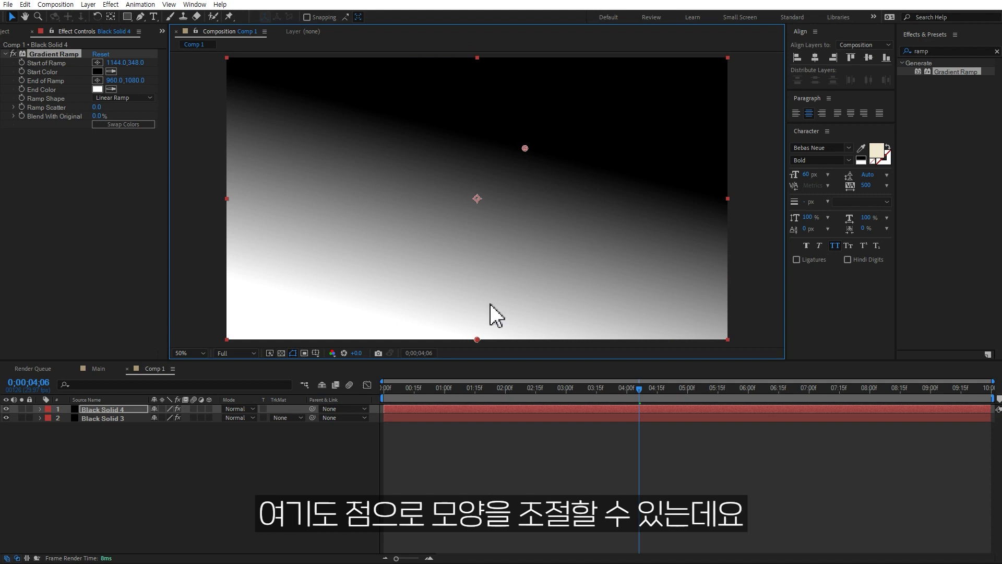
pyautogui.moveTo(477, 339)
pyautogui.mouseDown()
pyautogui.moveTo(443, 274)
pyautogui.moveTo(417, 262)
pyautogui.mouseUp()
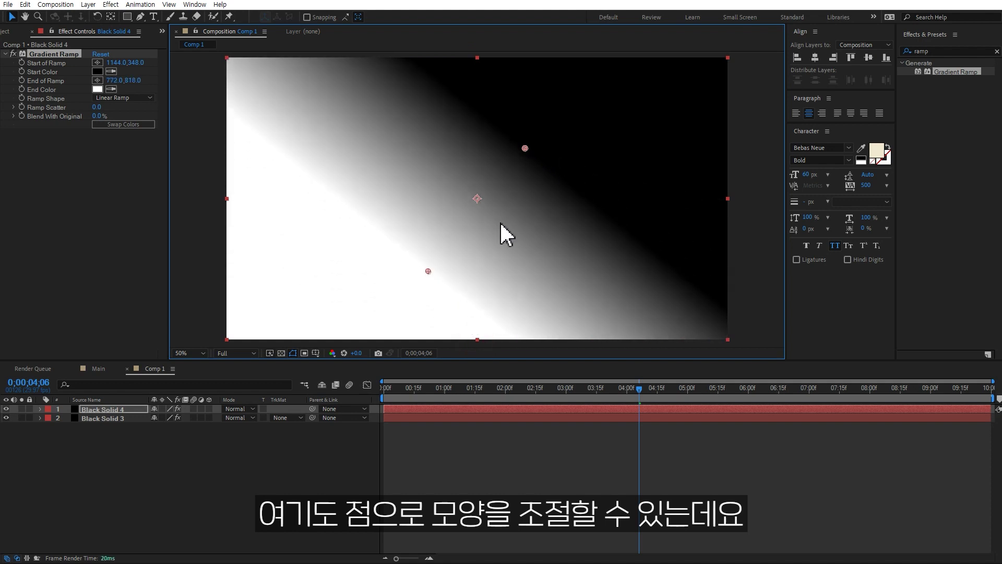
pyautogui.click(130, 99)
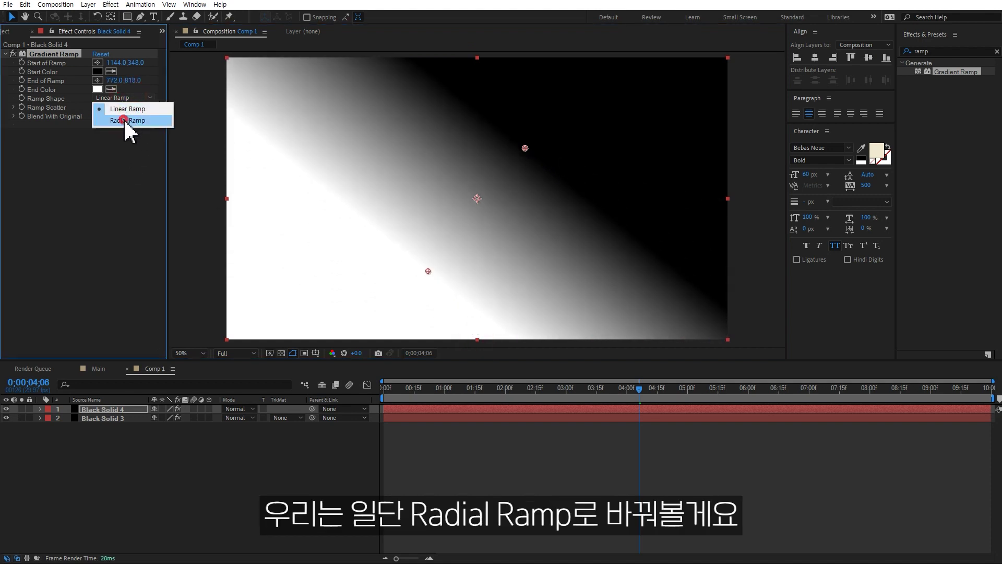
pyautogui.click(125, 119)
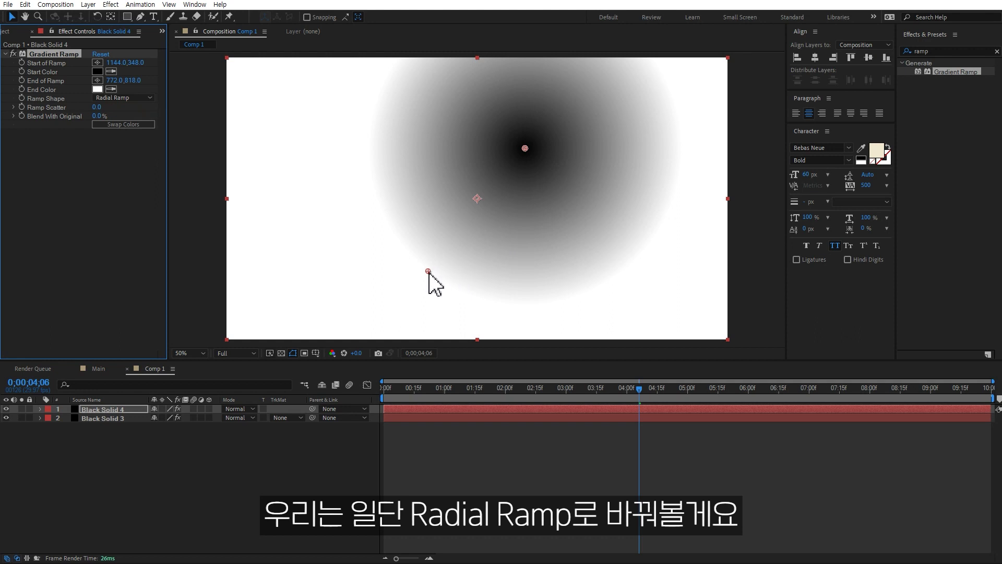
pyautogui.moveTo(427, 272); pyautogui.dragTo(632, 205)
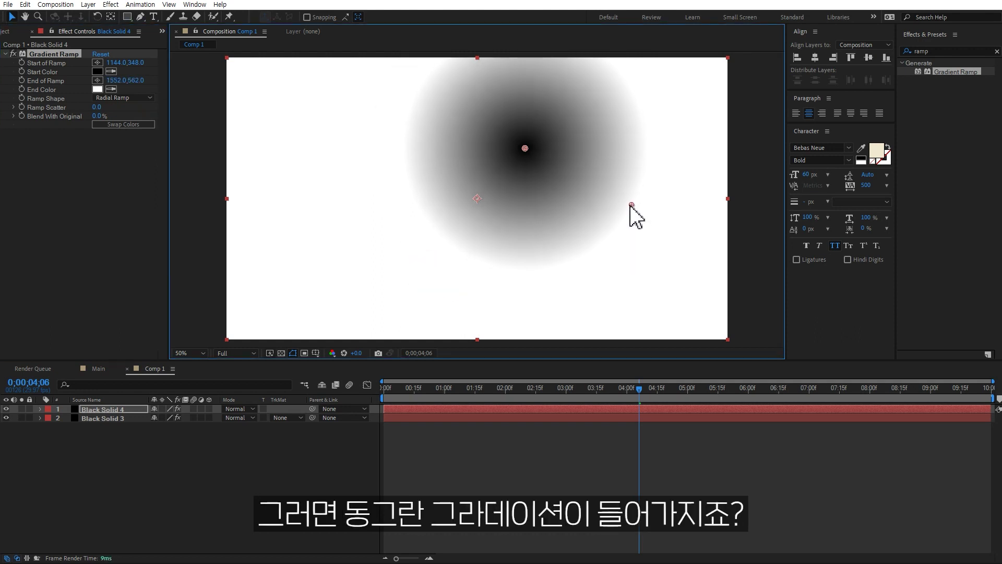
pyautogui.moveTo(525, 149); pyautogui.dragTo(392, 311)
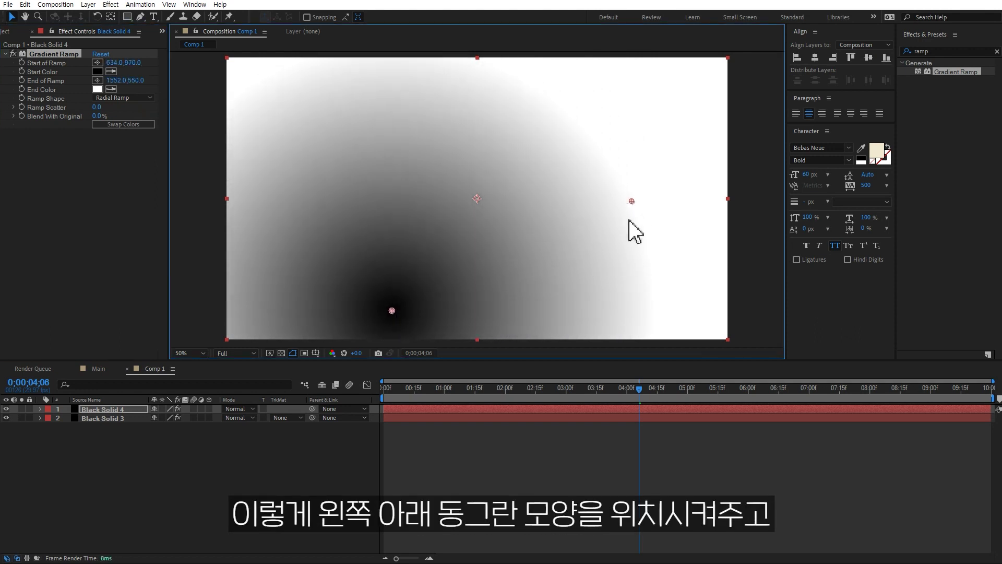
pyautogui.moveTo(632, 201); pyautogui.dragTo(720, 57)
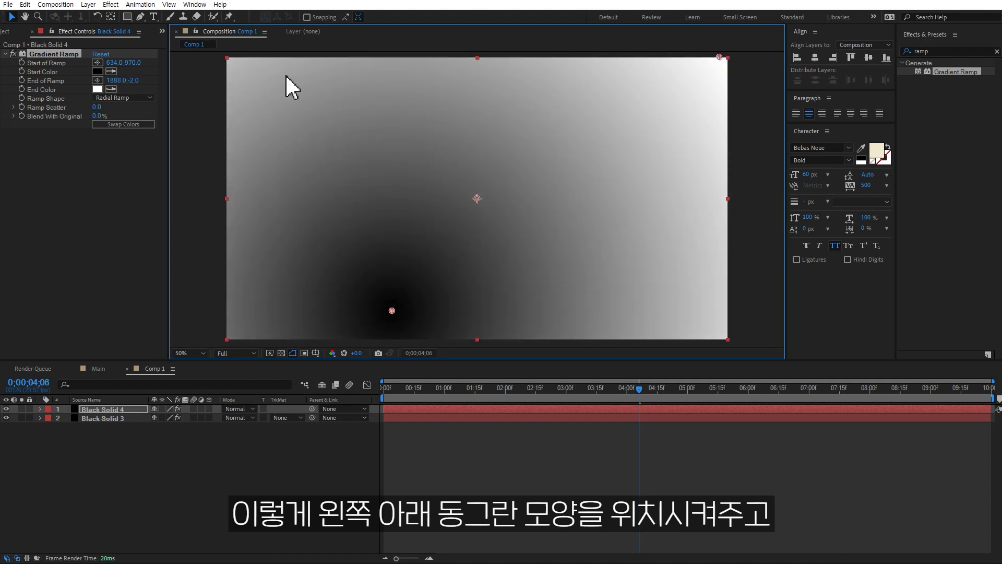
# Set the ramp's Start Color to dark red and End Color to 000000.
pyautogui.click(97, 71)
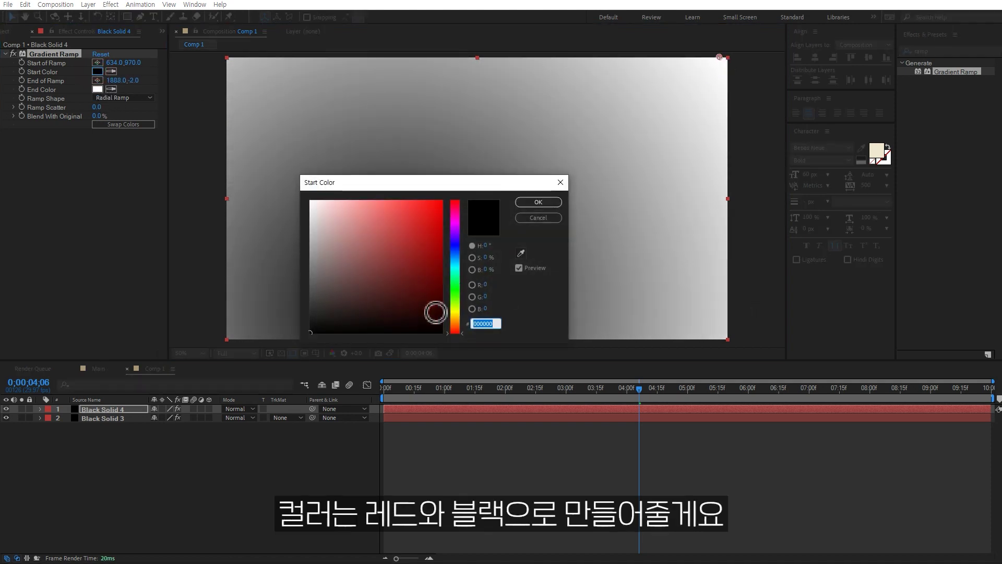
pyautogui.click(441, 301)
pyautogui.click(538, 202)
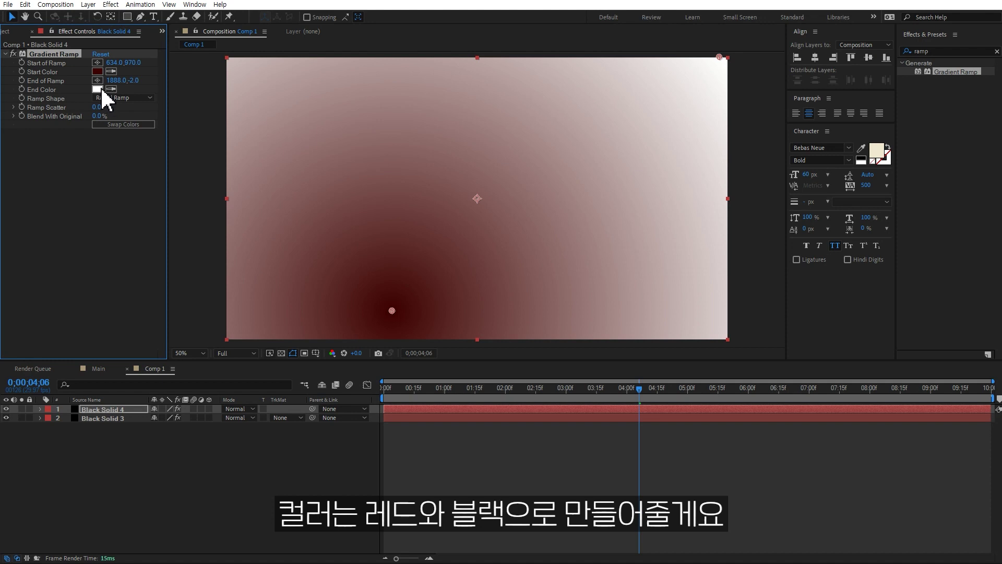
pyautogui.click(97, 90)
pyautogui.write('000000')
pyautogui.click(539, 202)
# Push the Start of Ramp below the frame and move the gradient solid beneath the particle layer.
pyautogui.moveTo(392, 311)
pyautogui.mouseDown()
pyautogui.moveTo(385, 348)
pyautogui.moveTo(398, 387)
pyautogui.mouseUp()
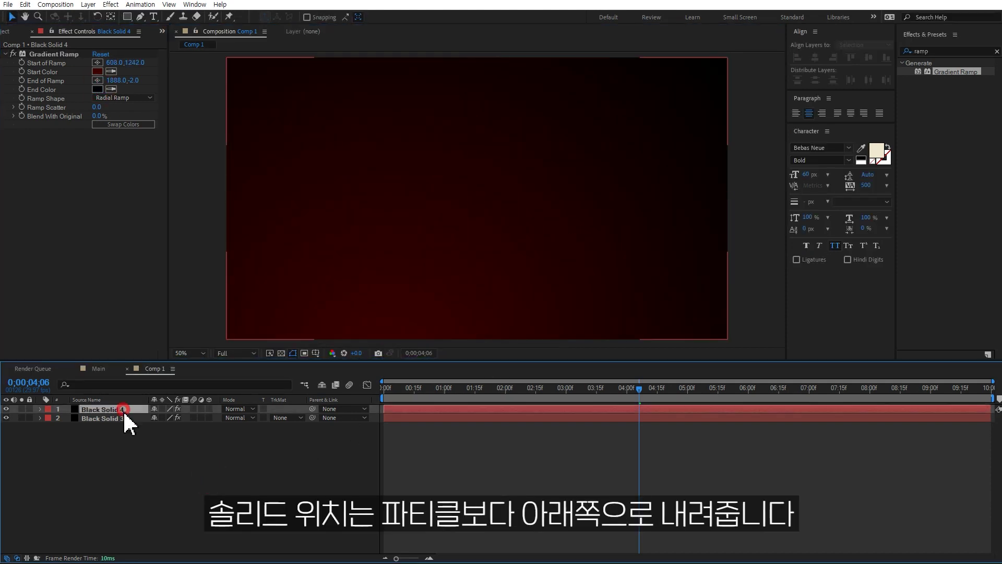
pyautogui.moveTo(126, 410); pyautogui.dragTo(133, 425)
pyautogui.click(232, 483)
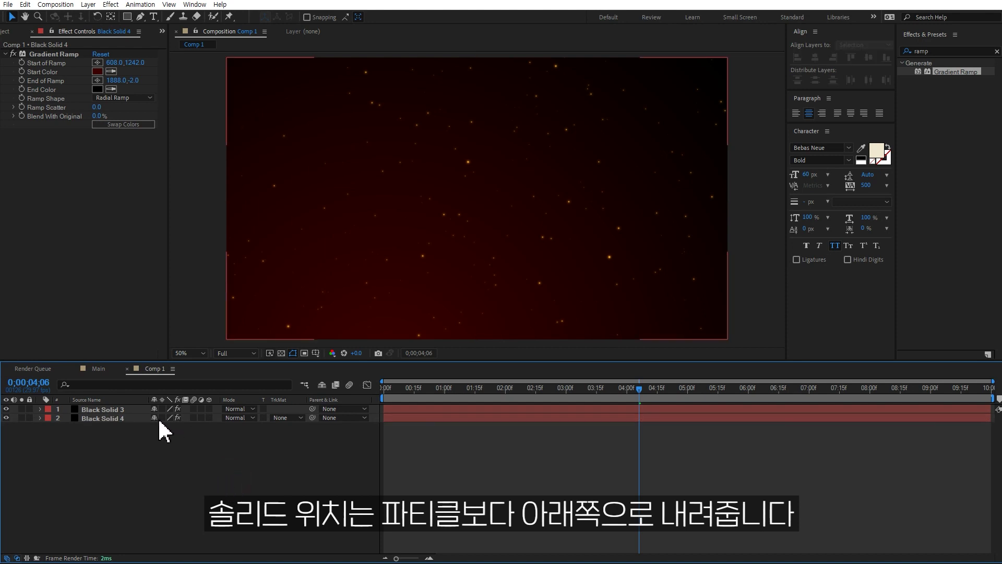
pyautogui.click(128, 419)
# Darken the red start colour slightly and move End of Ramp up and right past the corner.
pyautogui.click(97, 72)
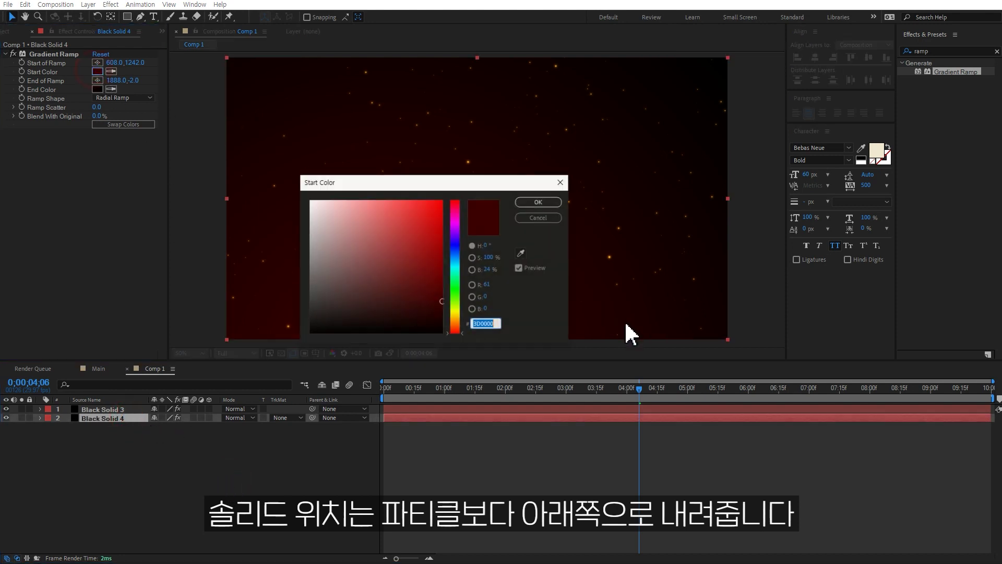
pyautogui.moveTo(466, 182); pyautogui.dragTo(805, 173)
pyautogui.moveTo(788, 293); pyautogui.dragTo(787, 300)
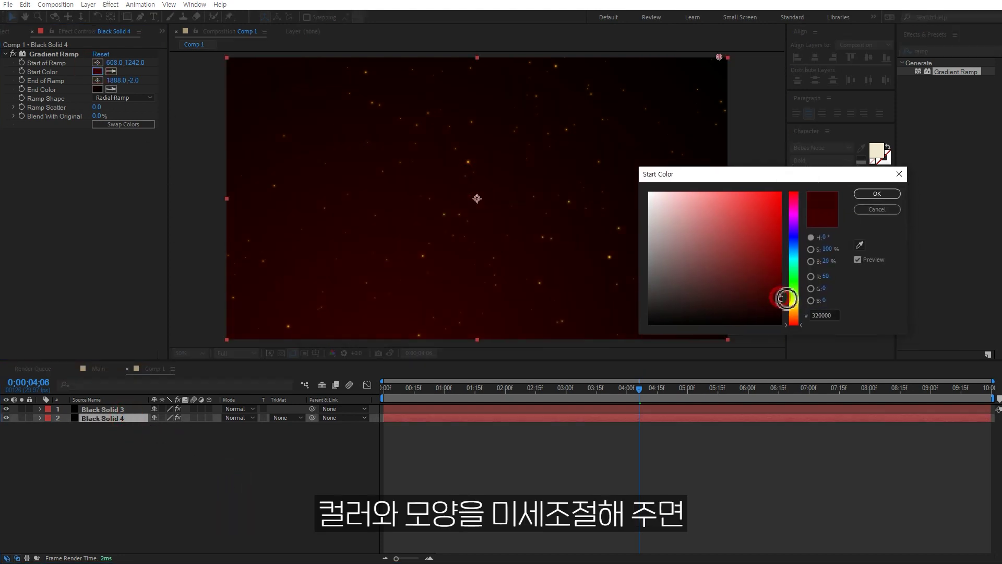
pyautogui.press('Return')
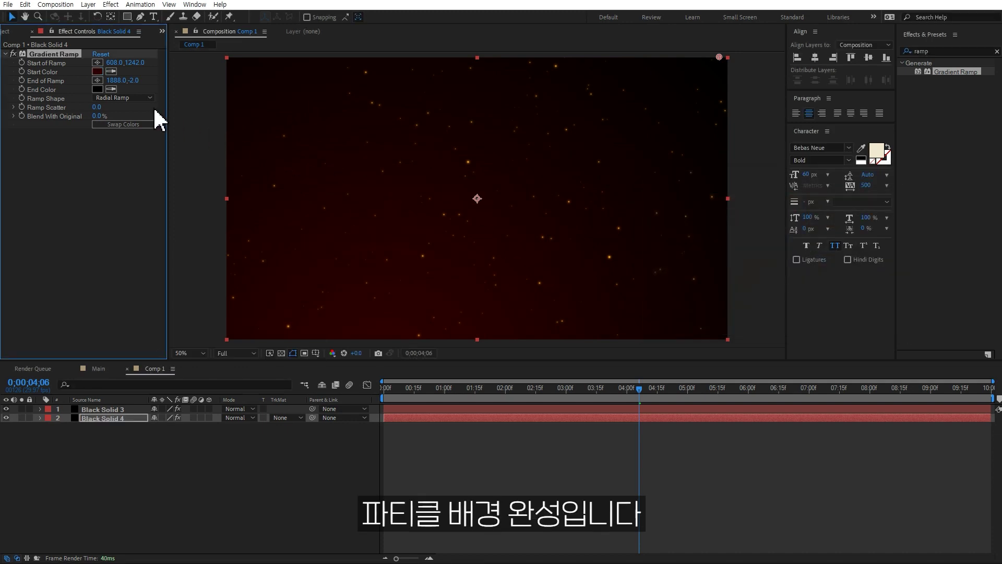
pyautogui.moveTo(120, 81); pyautogui.dragTo(146, 77)
pyautogui.moveTo(735, 58); pyautogui.dragTo(808, 2)
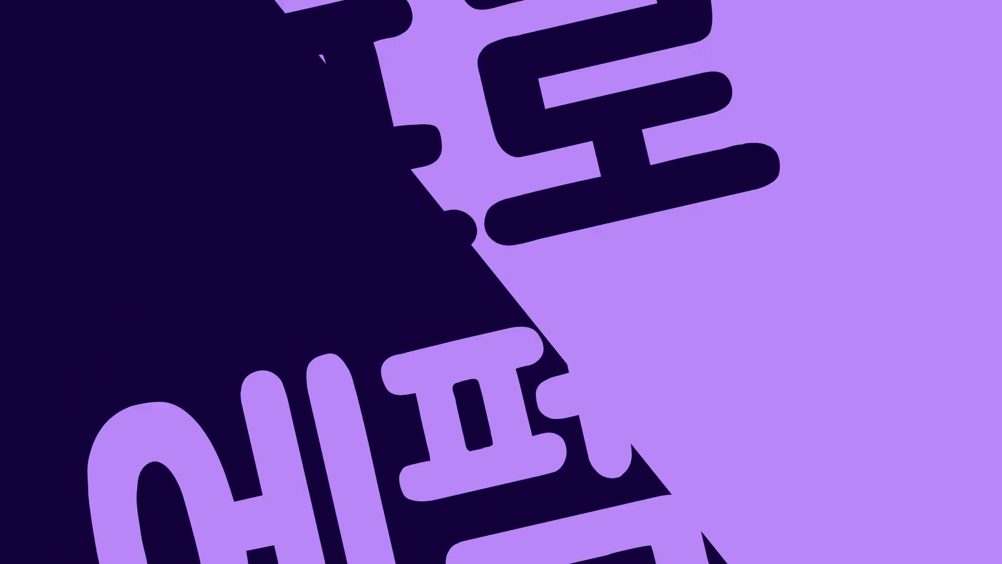